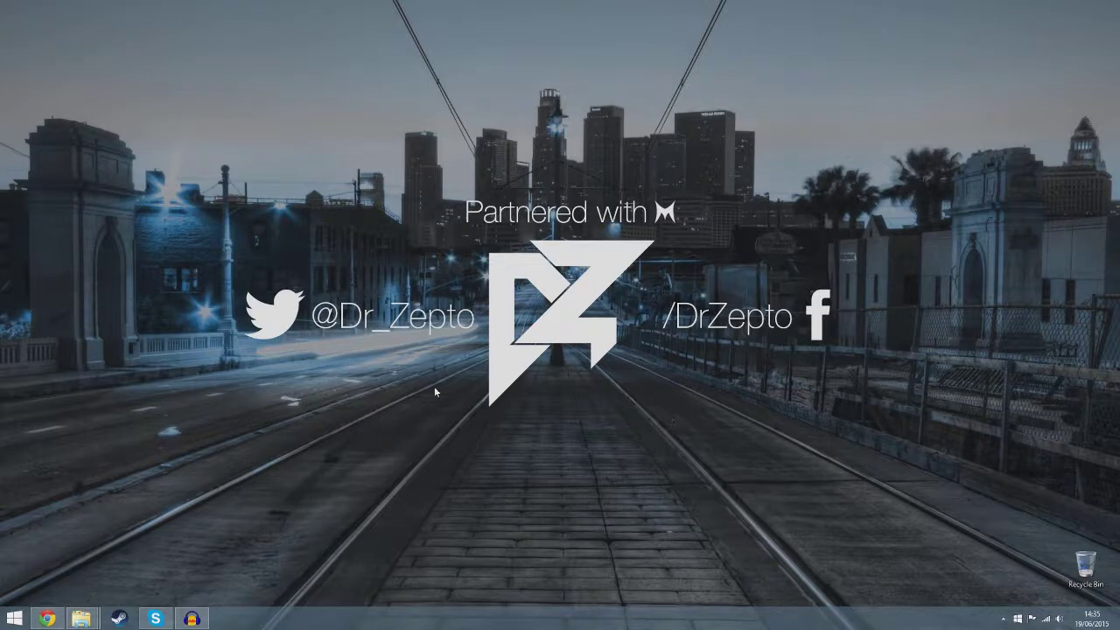
# Cancel saving the Script Hook V zip and close the Script Hook V tab
pyautogui.click(54, 619)
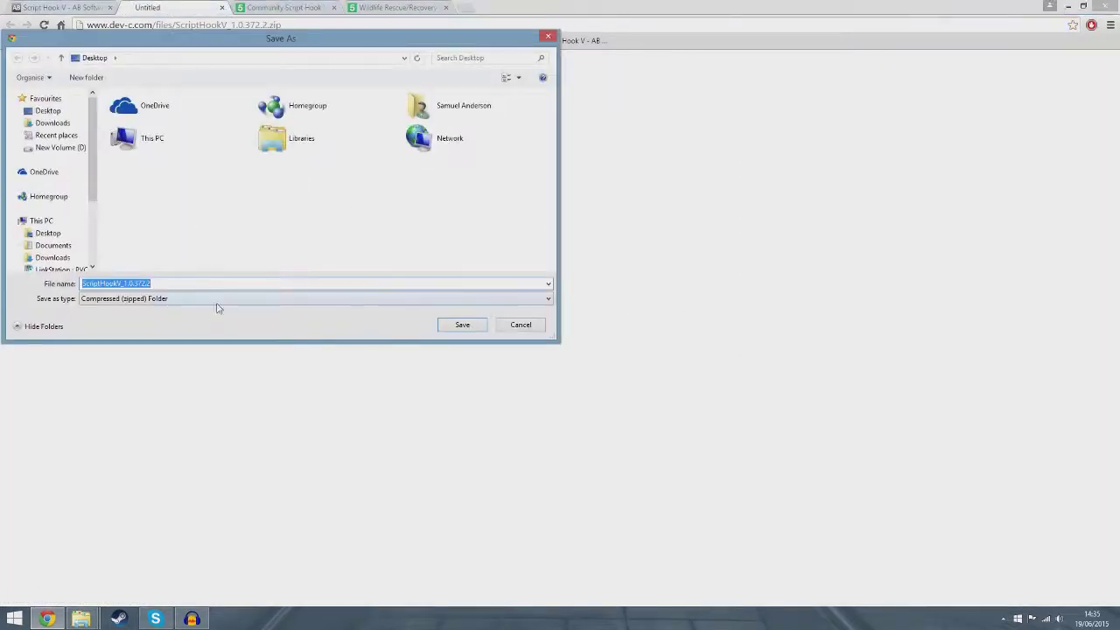
pyautogui.click(516, 327)
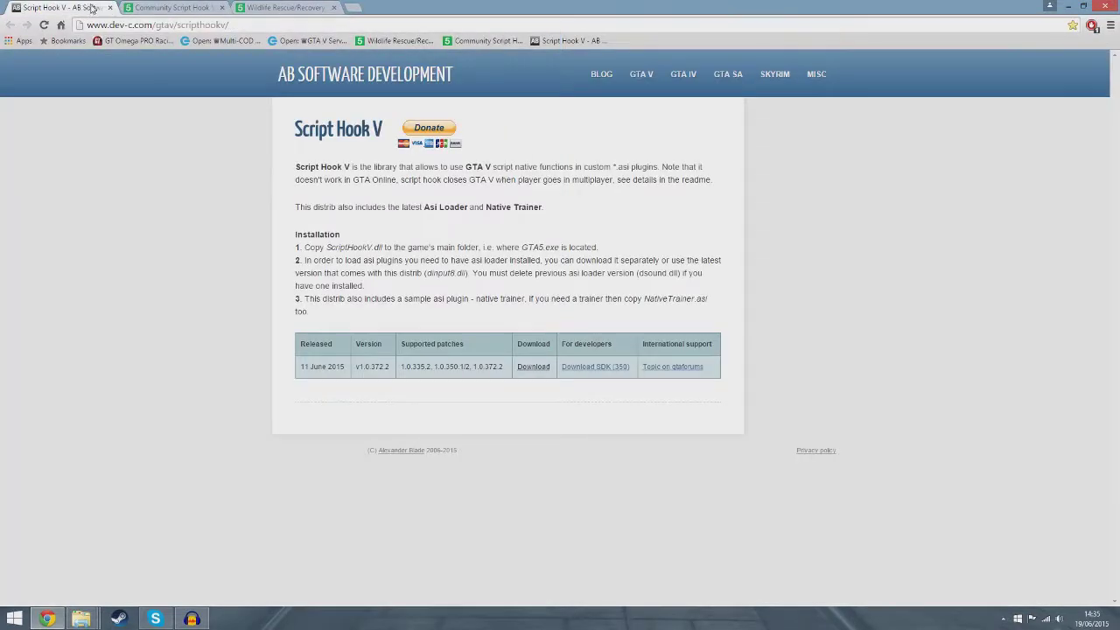
pyautogui.middleClick(91, 8)
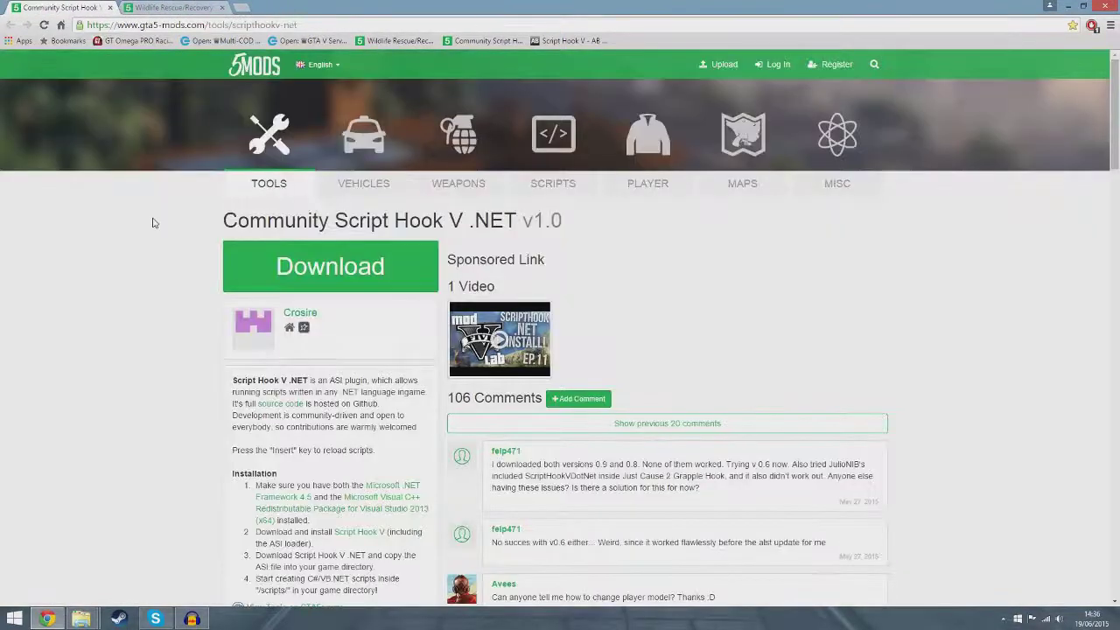
# Start the Community Script Hook V .NET v1.0 download from gta5-mods.com
pyautogui.moveTo(225, 220); pyautogui.dragTo(583, 220)
pyautogui.click(468, 221)
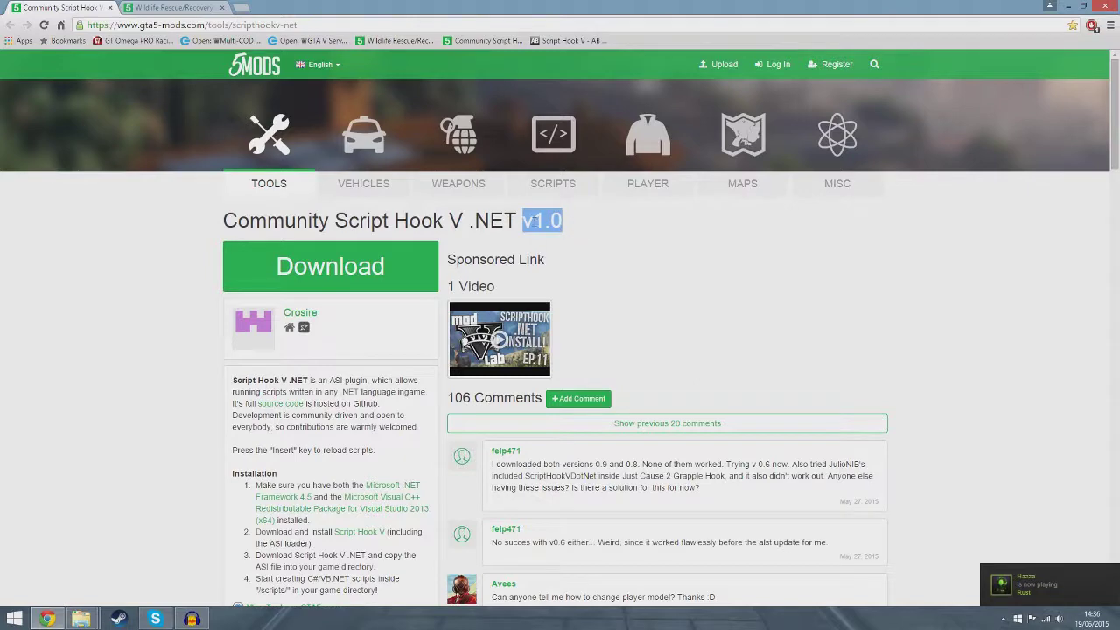
pyautogui.click(534, 222)
pyautogui.click(357, 261)
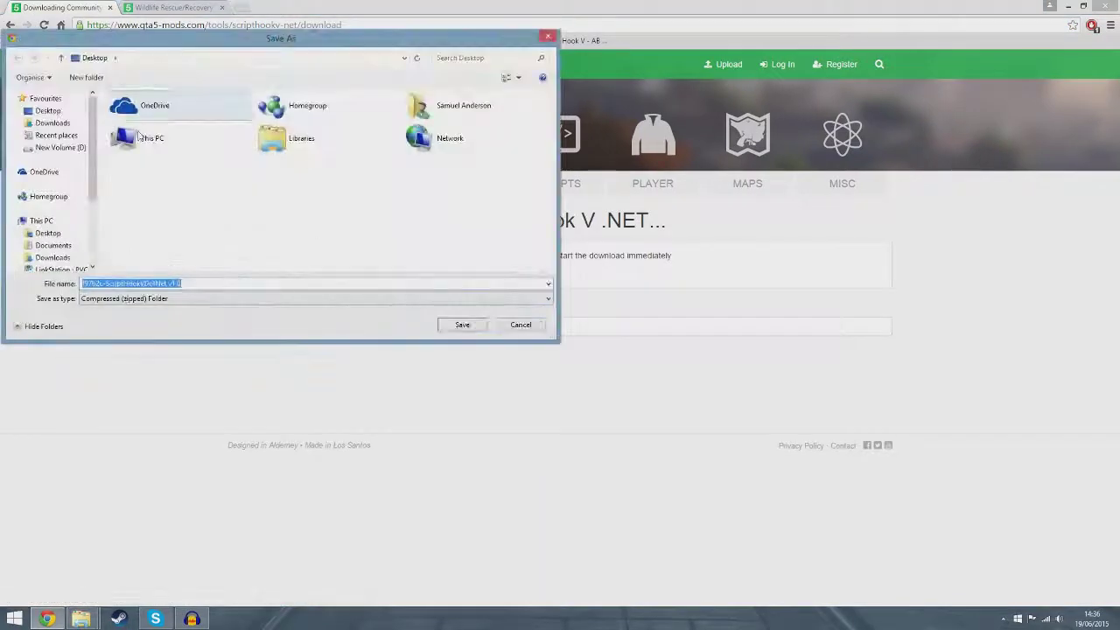
# Cancel the Script Hook V .NET save and close its tab, landing on the Wildlife Rescue page
pyautogui.click(518, 326)
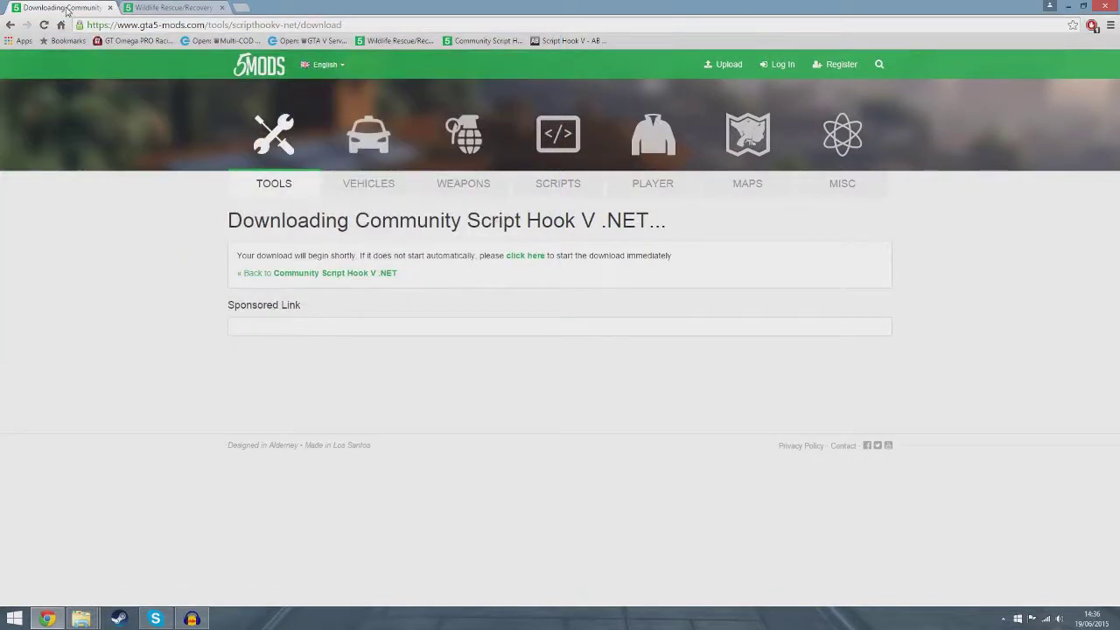
pyautogui.middleClick(67, 11)
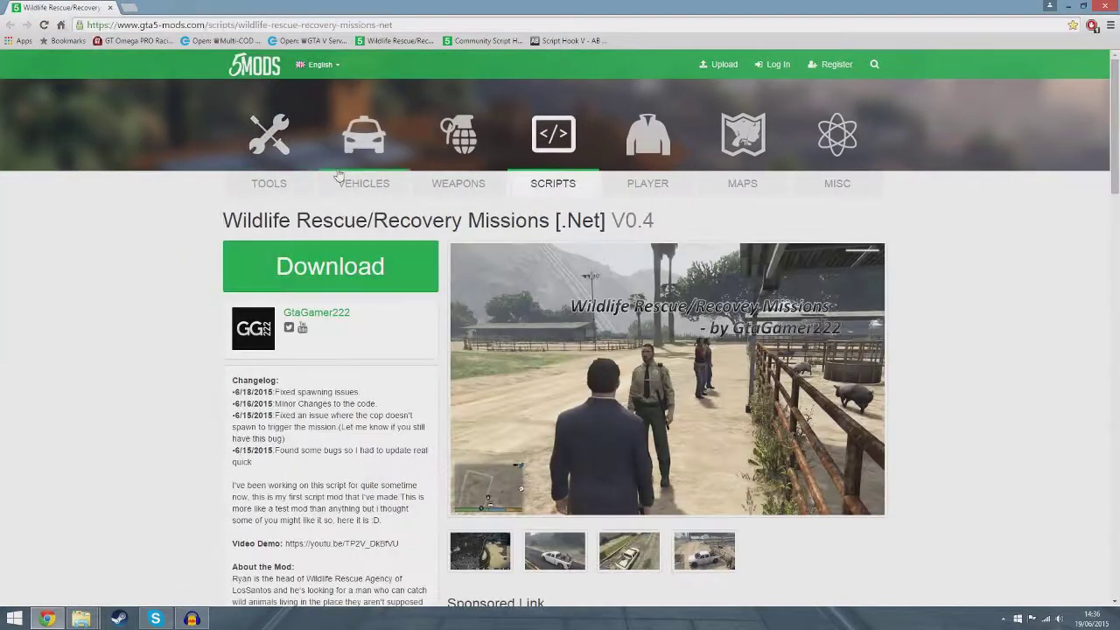
pyautogui.moveTo(223, 221); pyautogui.dragTo(557, 220)
pyautogui.click(602, 220)
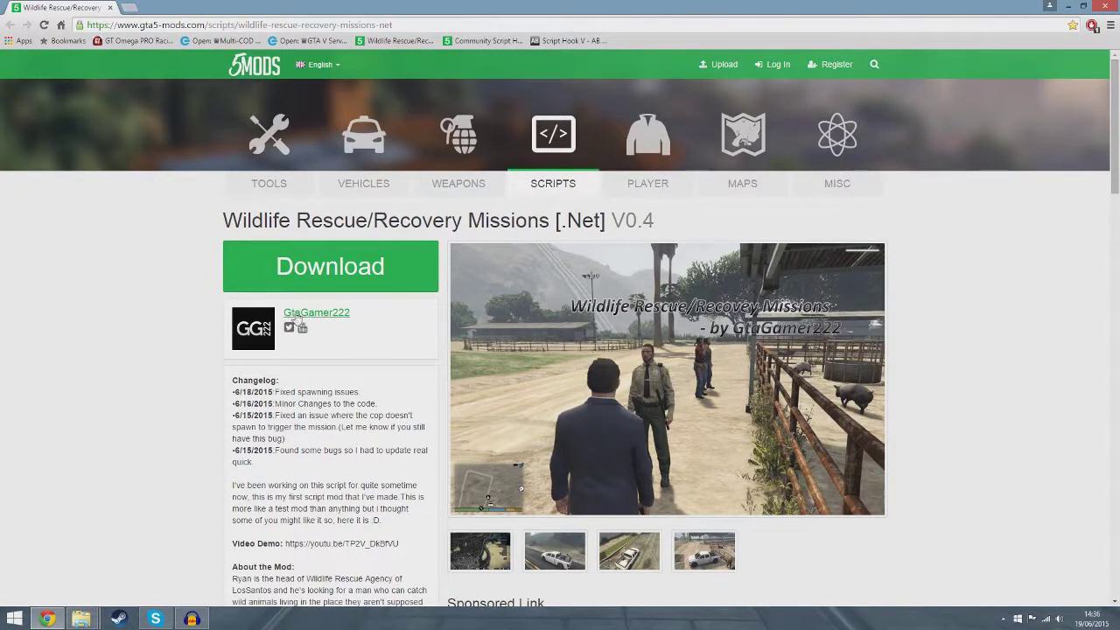
# Start the Wildlife Rescue/Recovery Missions [.Net] download, keep WinRAR archive type, then close the dialog
pyautogui.click(361, 265)
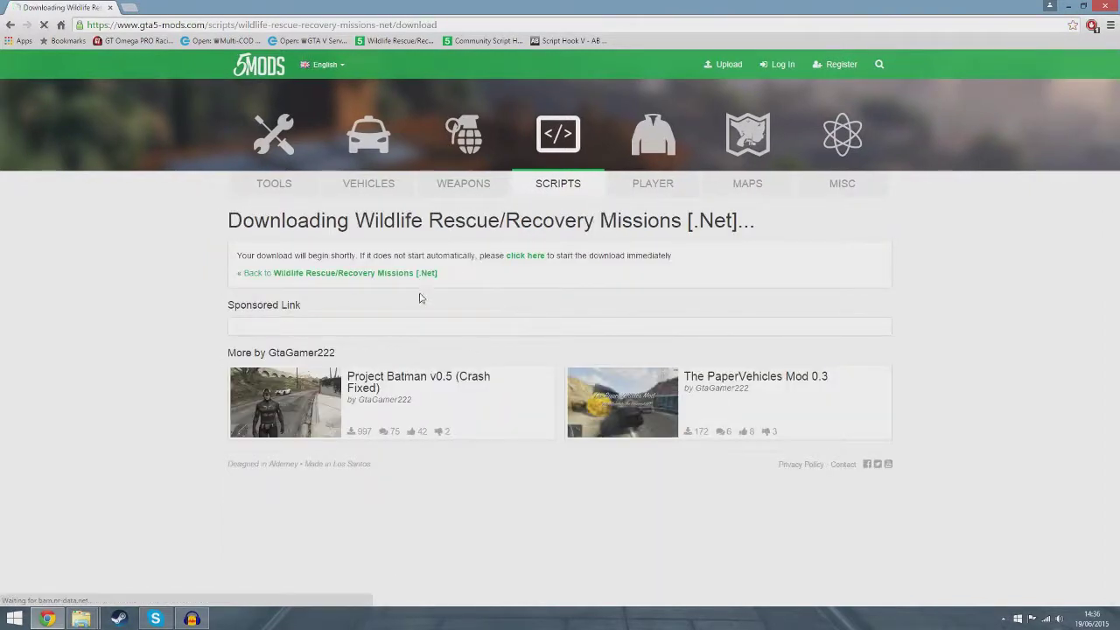
pyautogui.click(167, 299)
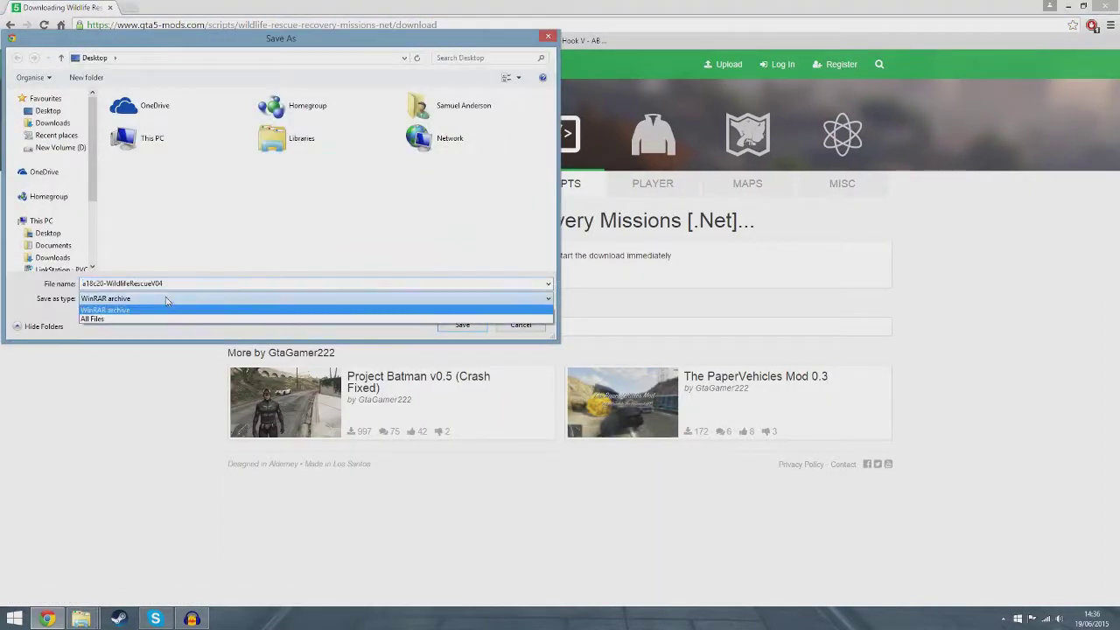
pyautogui.click(167, 300)
pyautogui.click(519, 327)
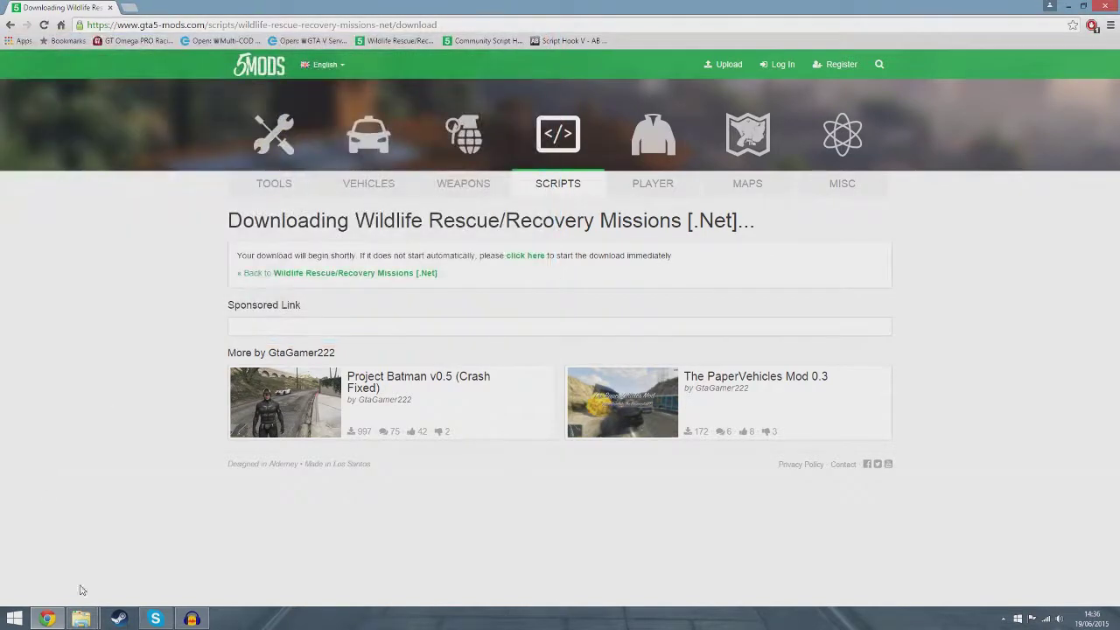
# Minimize Chrome and open a maximized File Explorer window on This PC
pyautogui.click(47, 618)
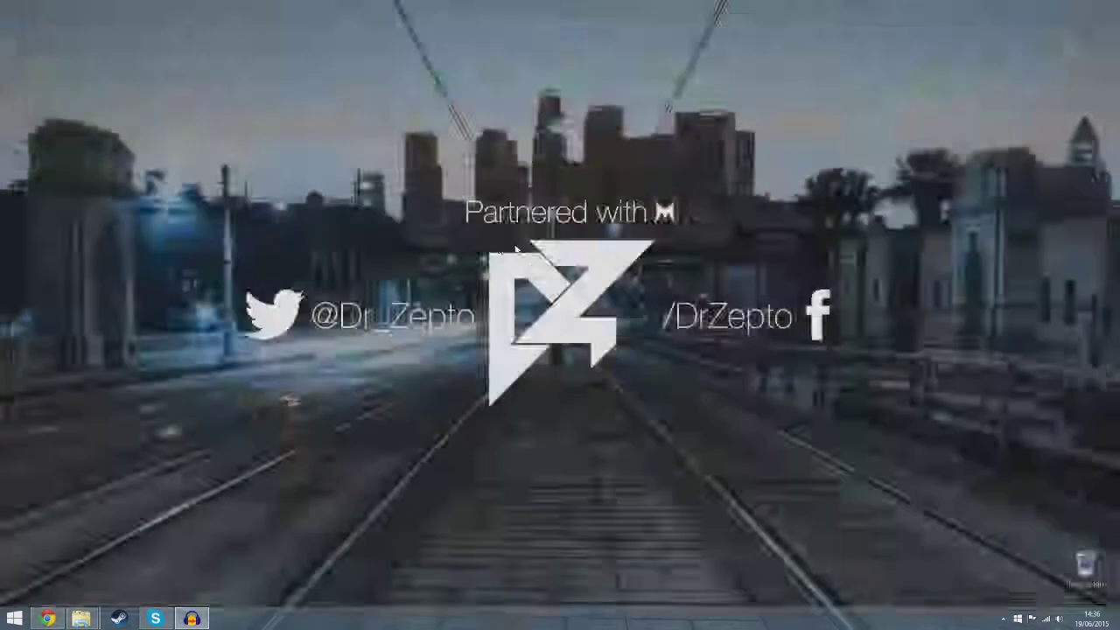
pyautogui.moveTo(82, 623)
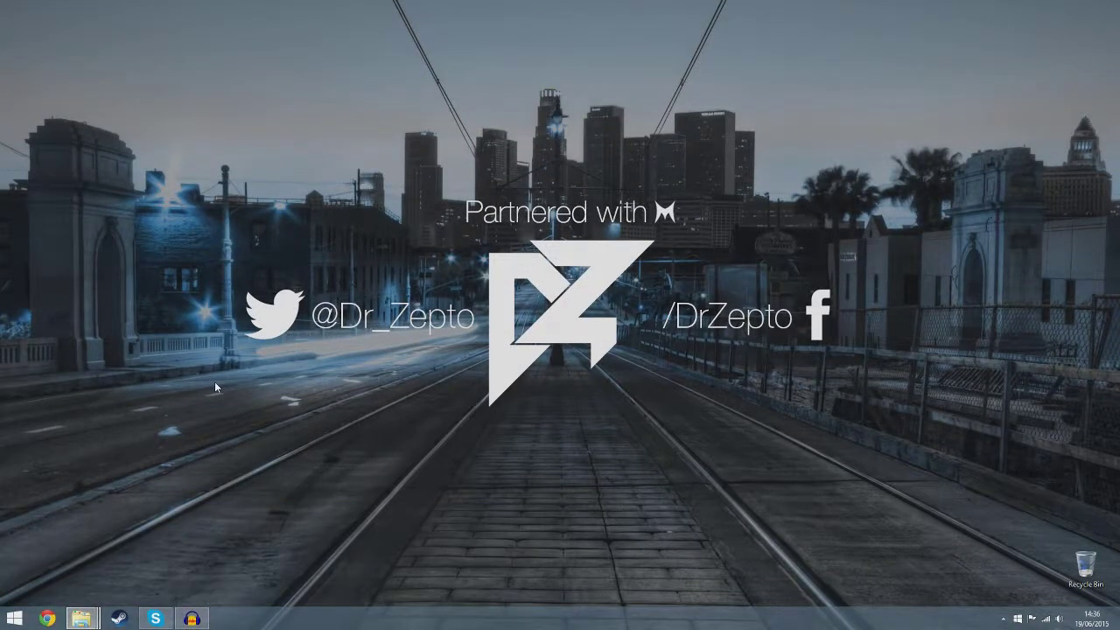
pyautogui.click(81, 619)
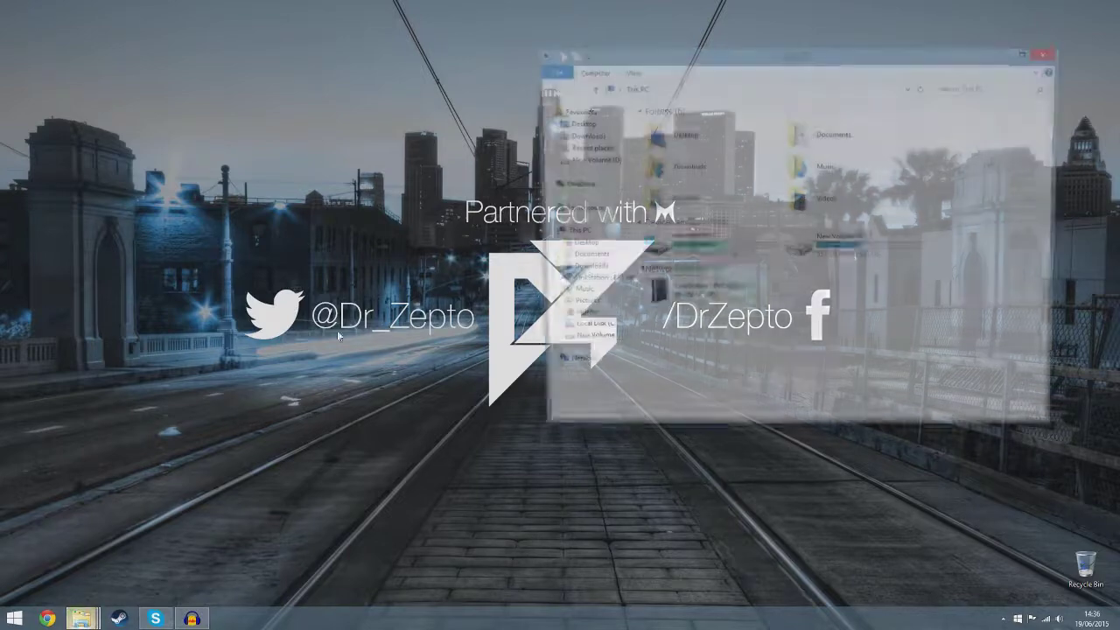
pyautogui.moveTo(643, 64); pyautogui.dragTo(313, 8)
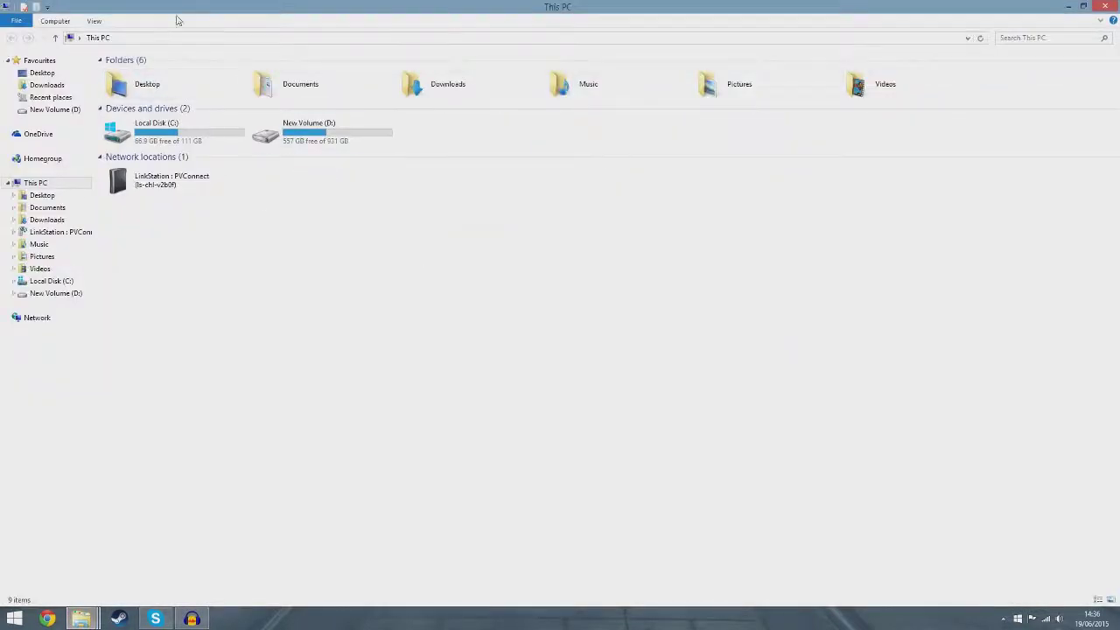
# Browse C:\Program Files (x86)\Steam\steamapps, then switch to New Volume (D:)
pyautogui.doubleClick(177, 142)
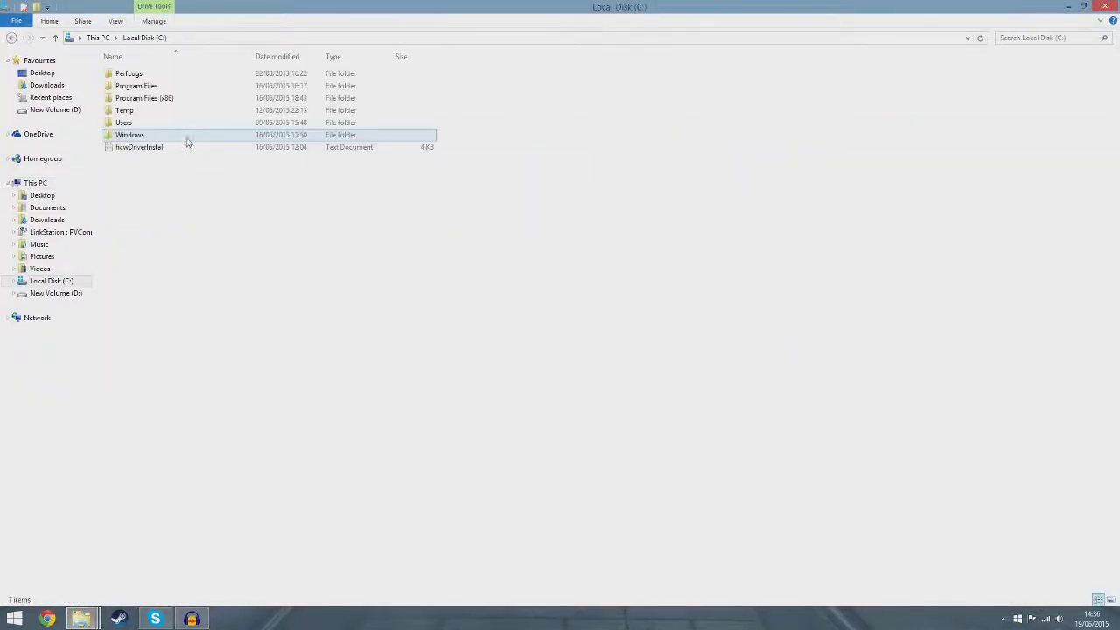
pyautogui.doubleClick(152, 99)
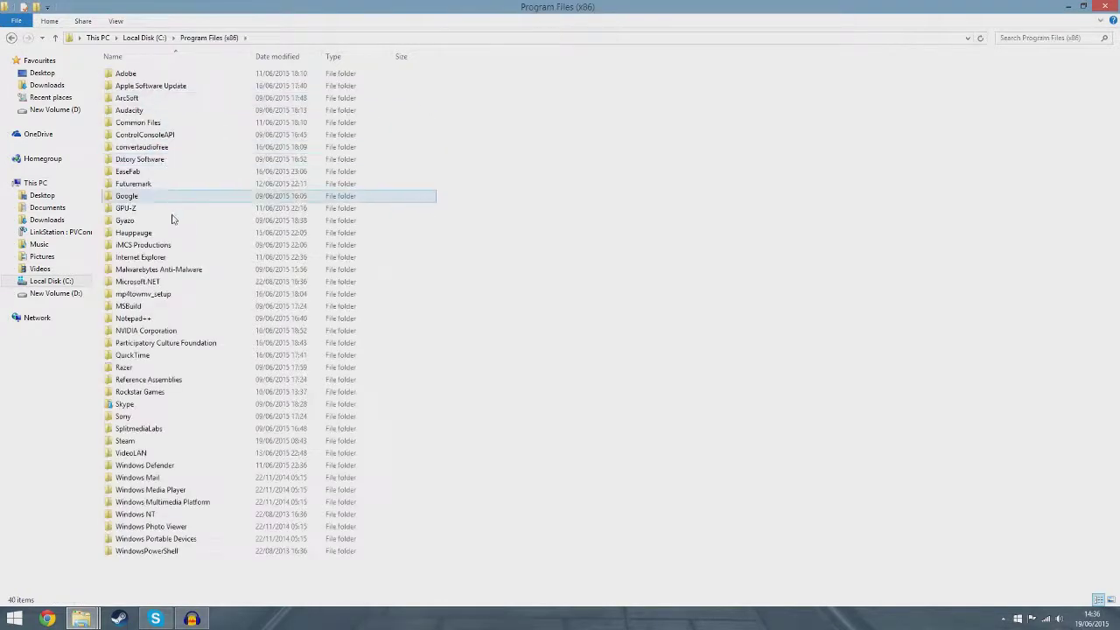
pyautogui.doubleClick(141, 442)
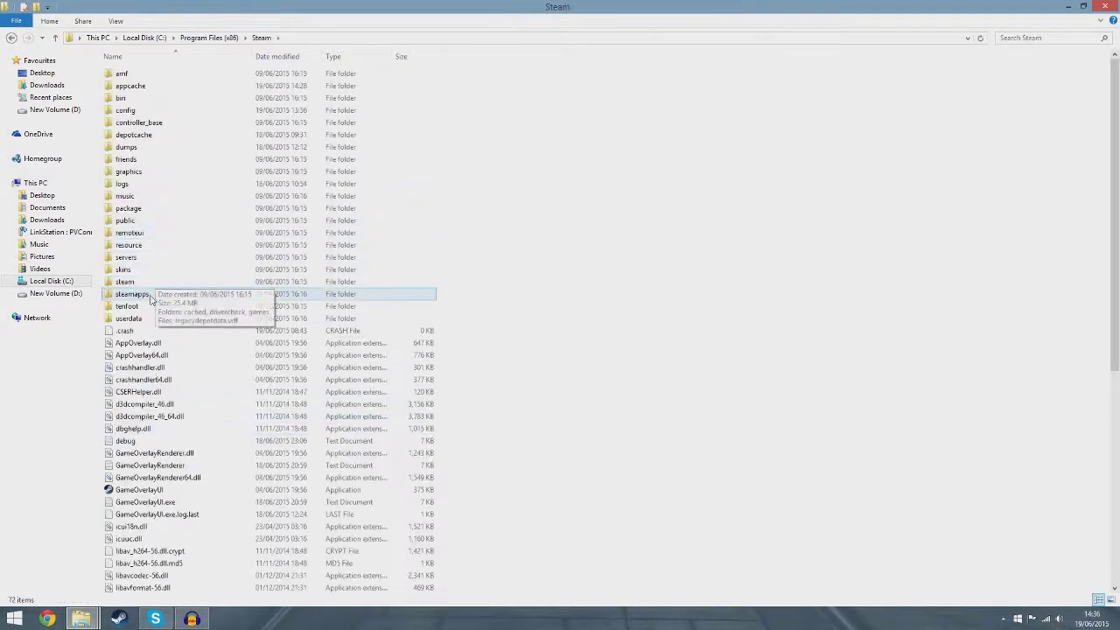
pyautogui.doubleClick(144, 293)
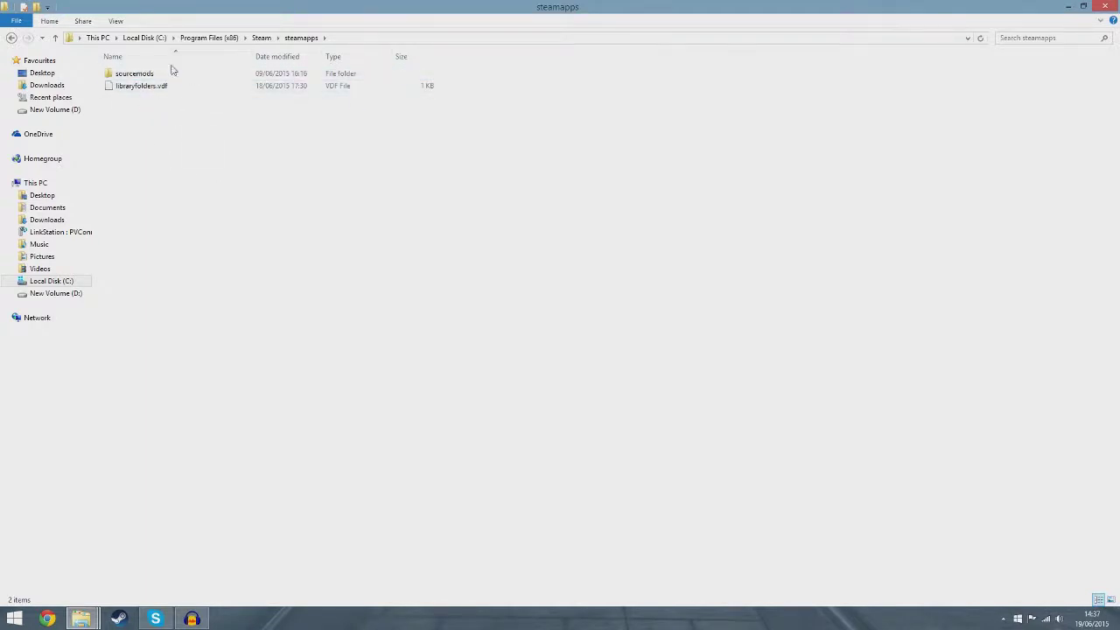
pyautogui.click(63, 109)
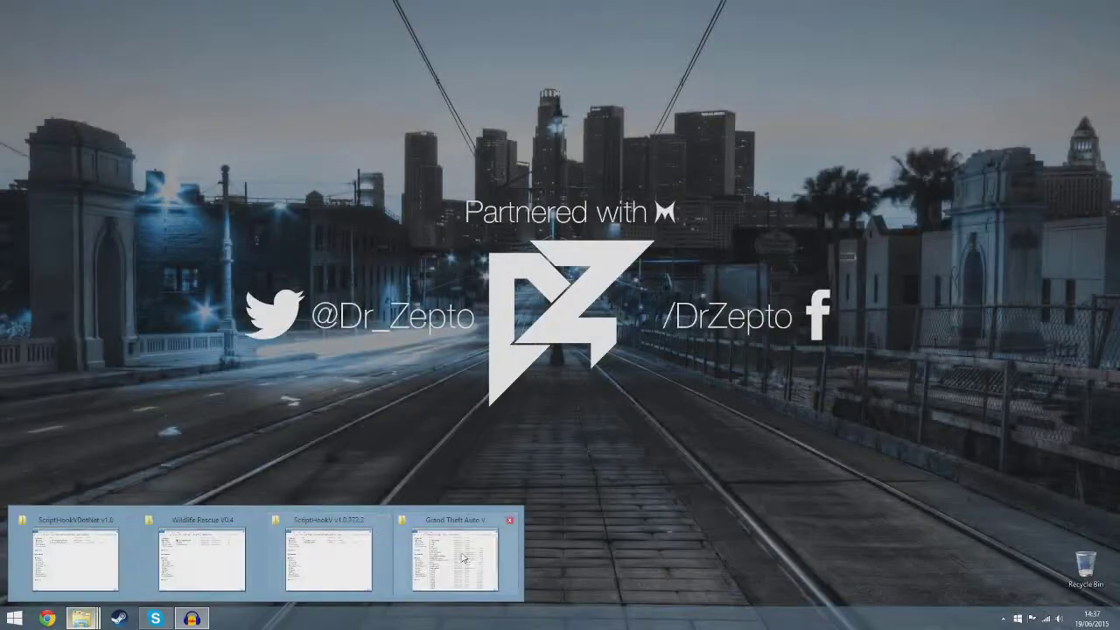
# Maximize the Grand Theft Auto V window and go up to the Steam Games folder on D:
pyautogui.click(456, 551)
pyautogui.doubleClick(626, 16)
pyautogui.click(306, 38)
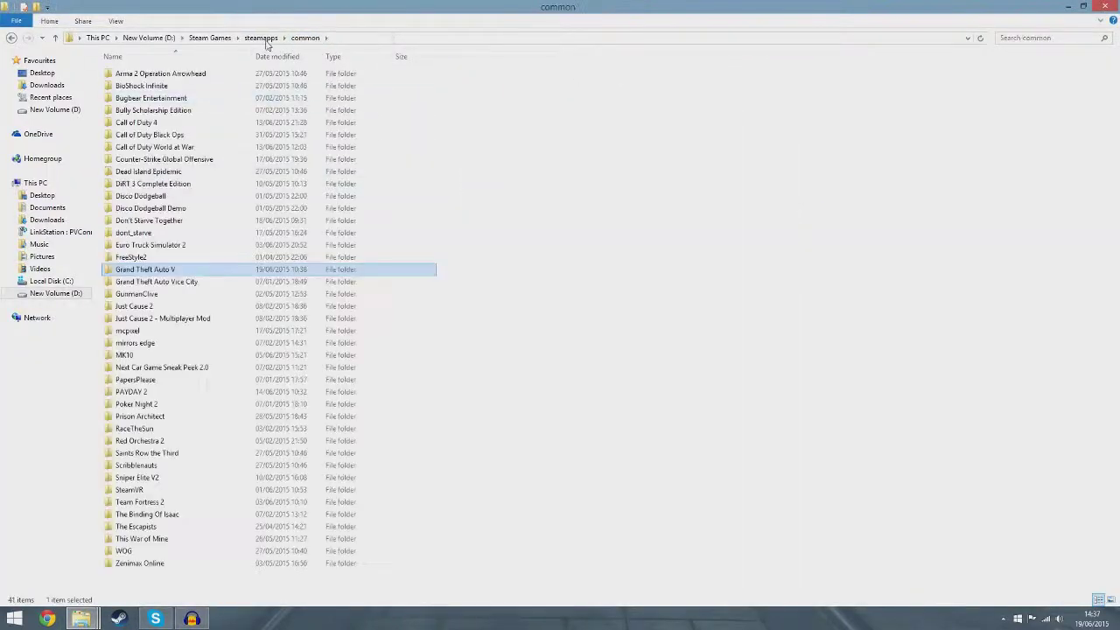
pyautogui.click(262, 38)
pyautogui.click(210, 38)
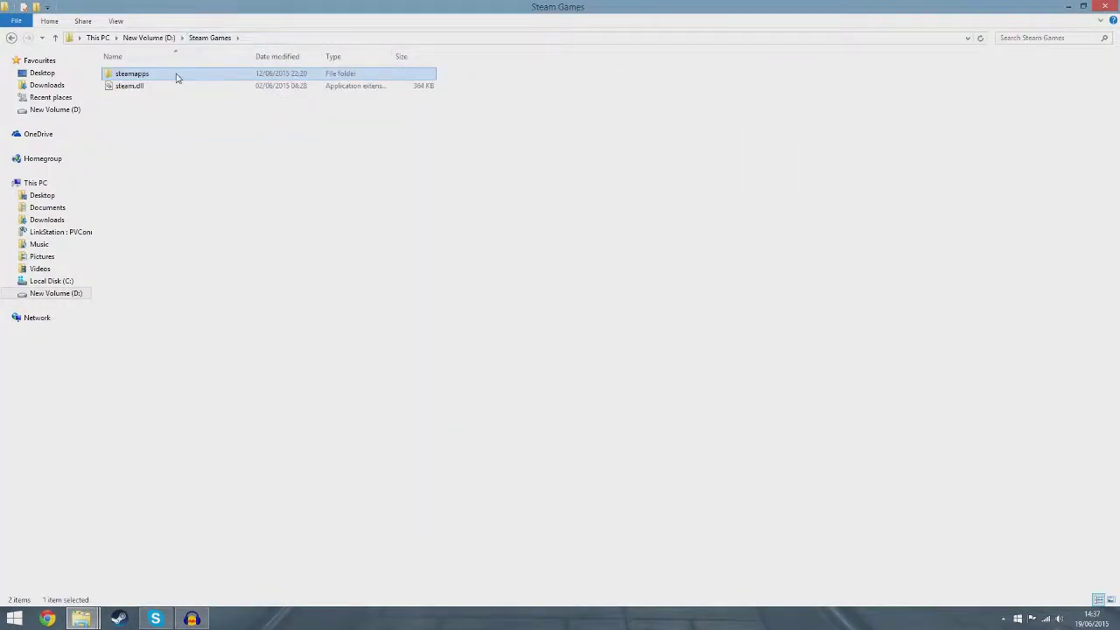
# Open steamapps > common > Grand Theft Auto V and select the GTA5 executable
pyautogui.doubleClick(175, 76)
pyautogui.doubleClick(175, 75)
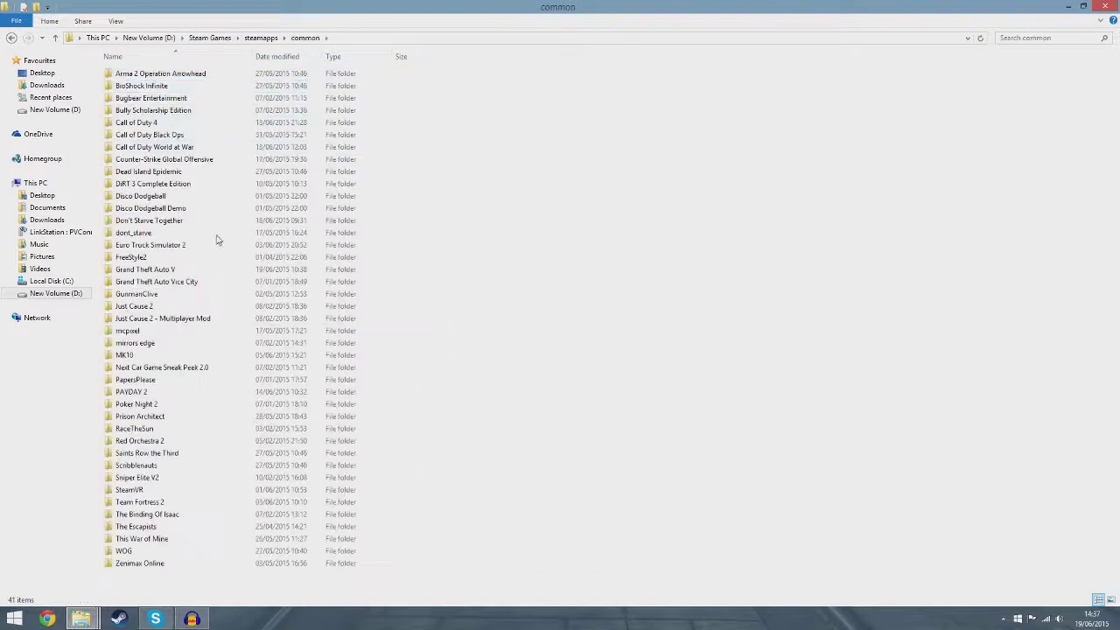
pyautogui.doubleClick(183, 271)
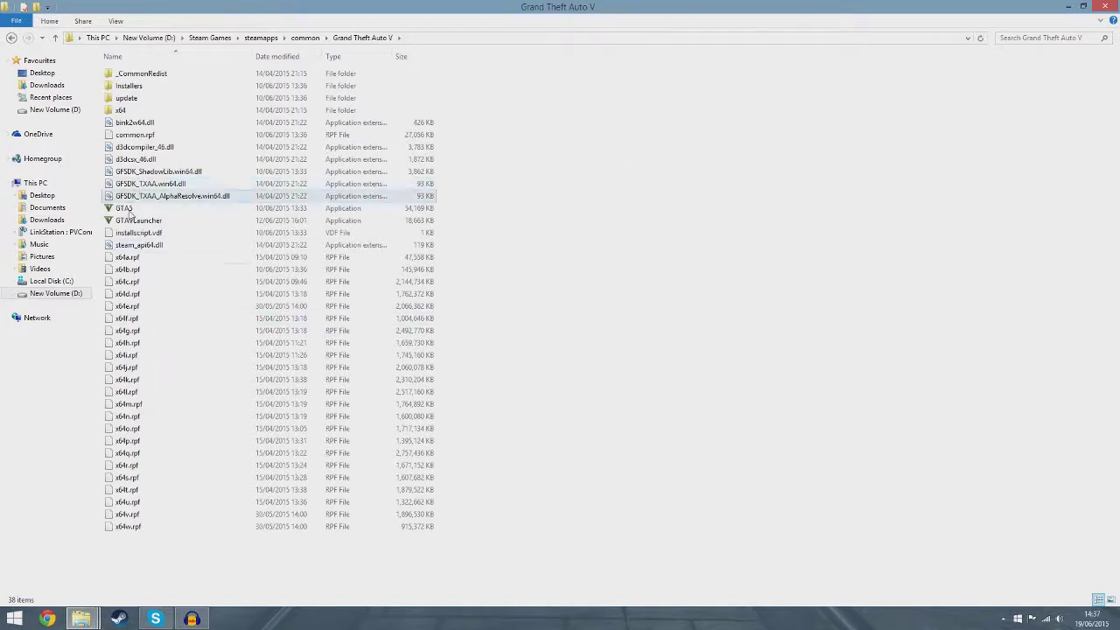
pyautogui.click(136, 220)
pyautogui.doubleClick(133, 209)
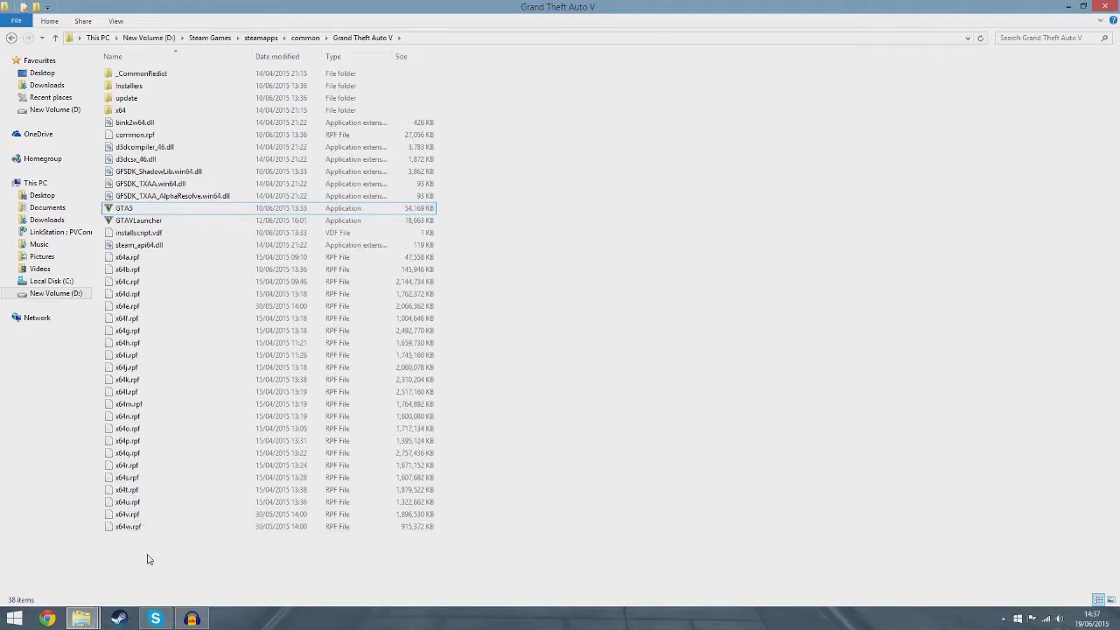
# Switch to the ScriptHookV v1.0.372.2 folder and dismiss Extract All on its zip
pyautogui.moveTo(81, 619)
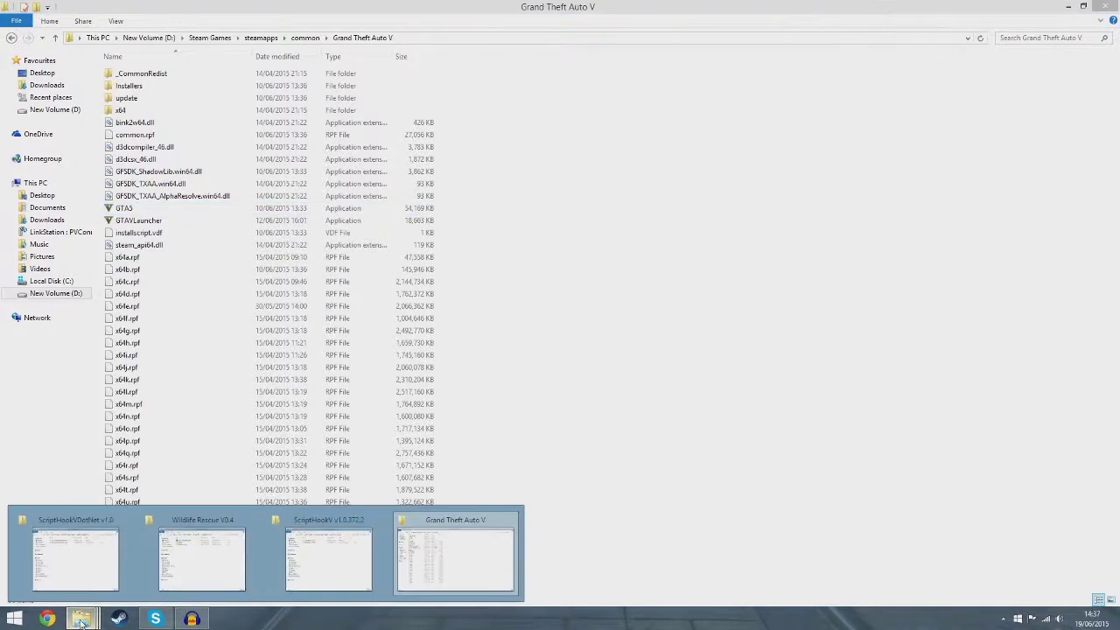
pyautogui.click(329, 565)
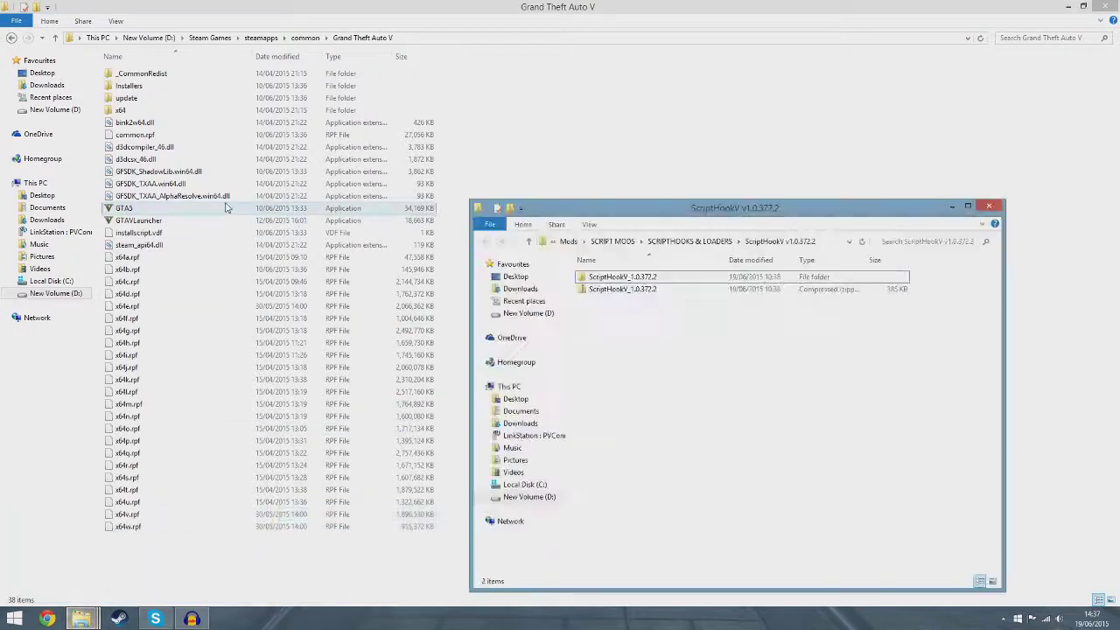
pyautogui.click(652, 276)
pyautogui.click(700, 288)
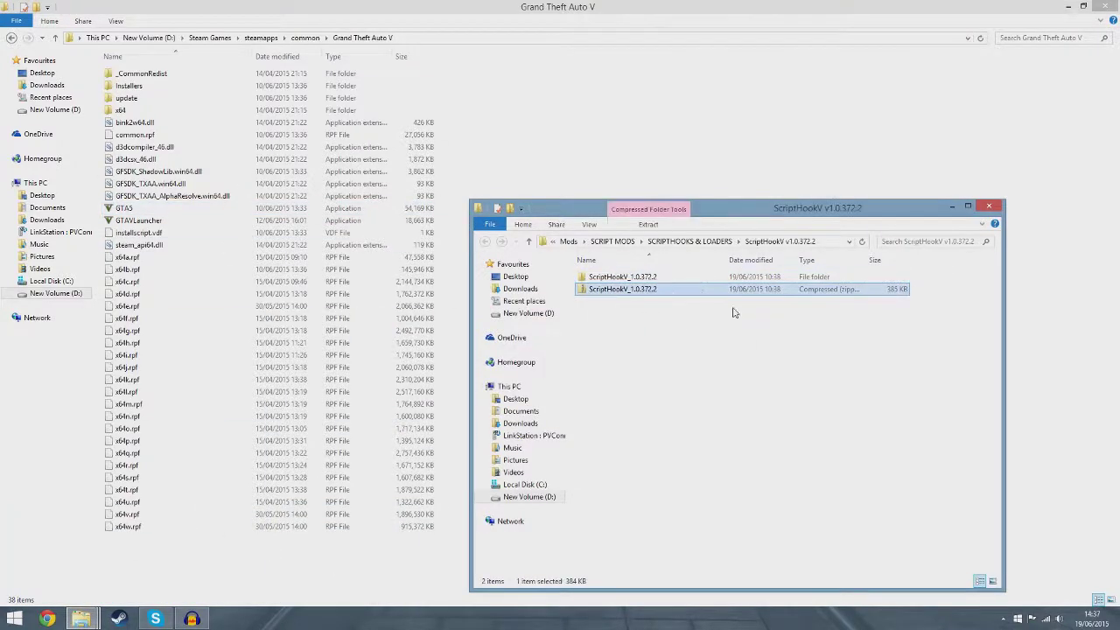
pyautogui.rightClick(652, 293)
pyautogui.click(675, 320)
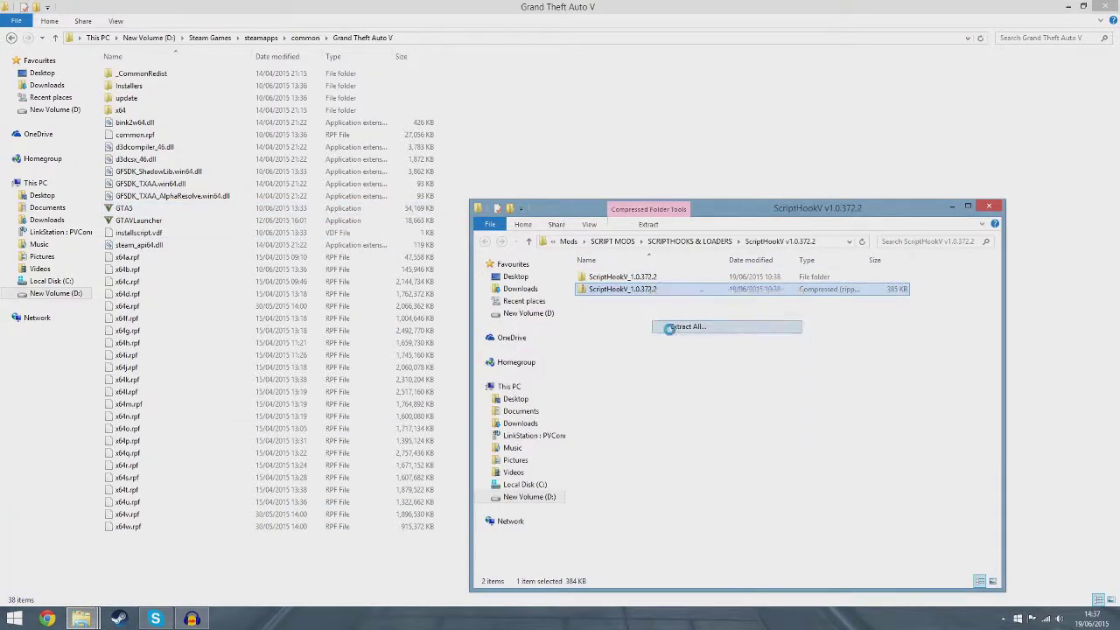
pyautogui.click(710, 425)
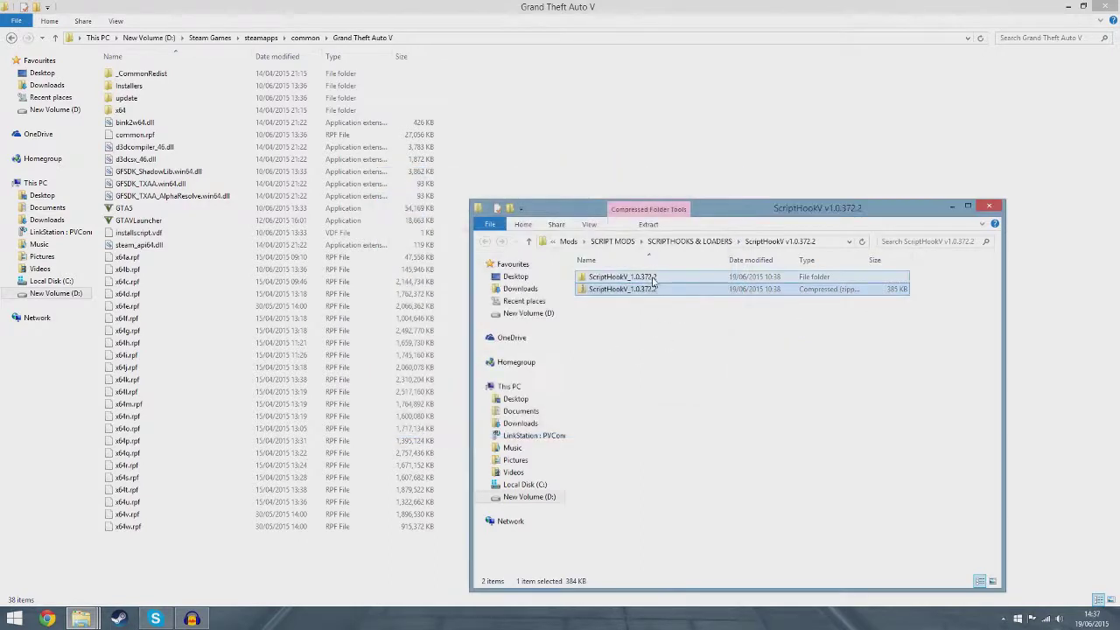
# Copy dinput8.dll, NativeTrainer.asi and ScriptHookV.dll from ScriptHookV_1.0.372.2\bin
pyautogui.doubleClick(652, 279)
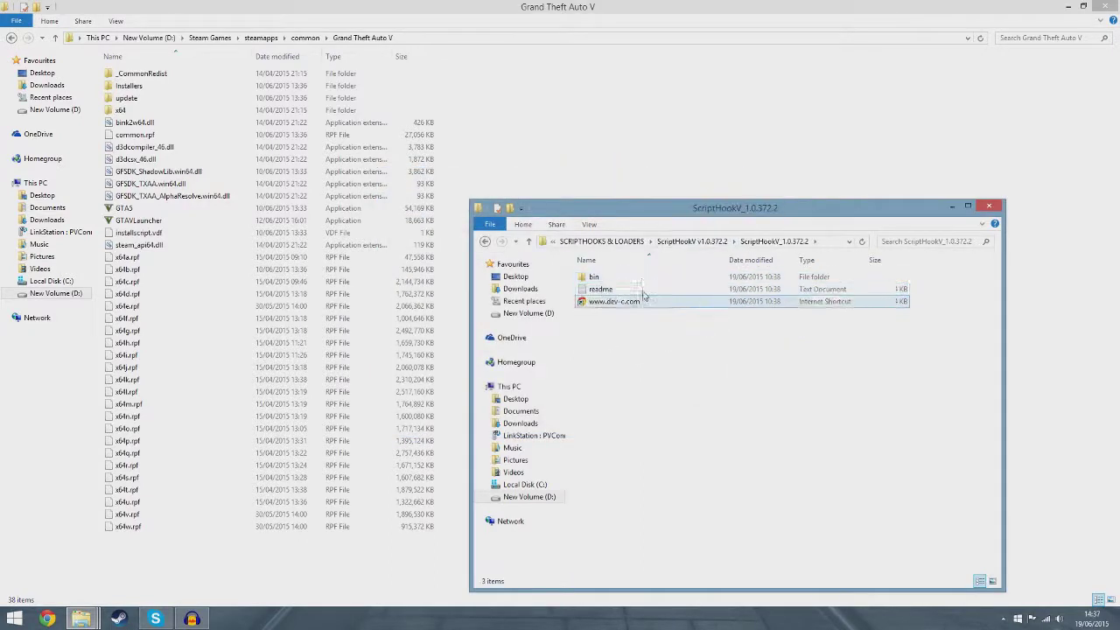
pyautogui.doubleClick(610, 277)
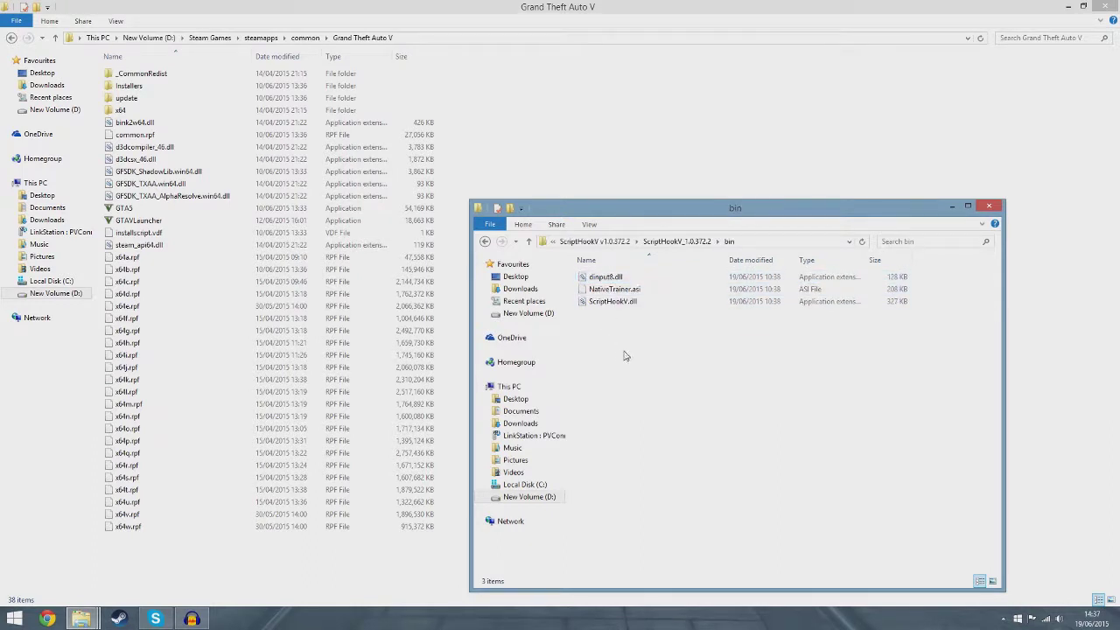
pyautogui.moveTo(625, 355); pyautogui.dragTo(568, 268)
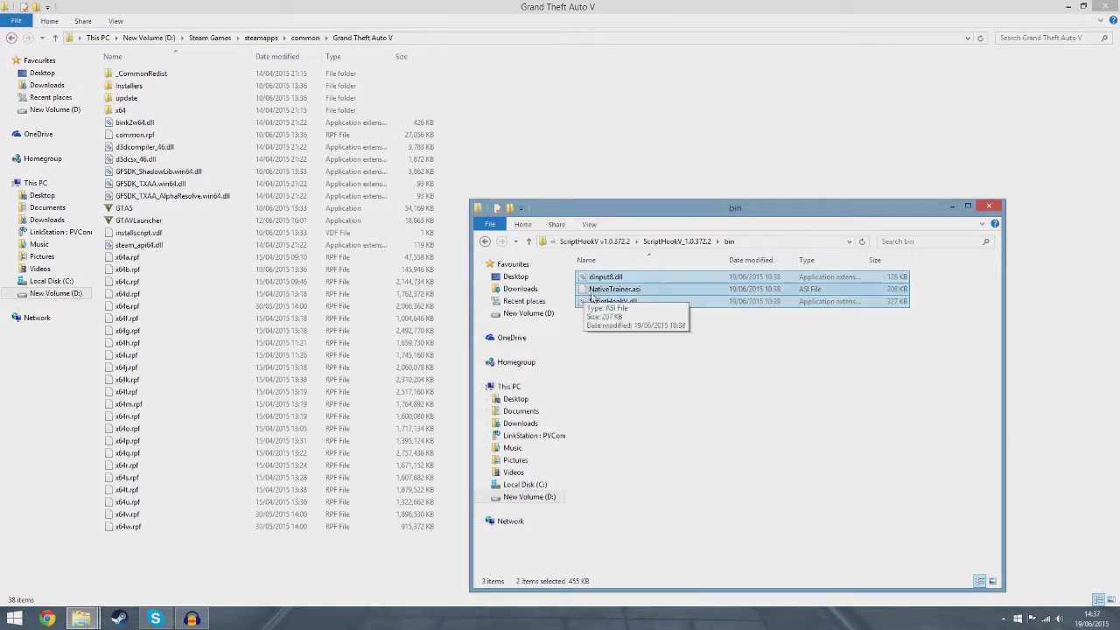
pyautogui.keyDown('ctrl'); pyautogui.click(622, 302); pyautogui.keyUp('ctrl')
pyautogui.rightClick(621, 301)
pyautogui.click(651, 407)
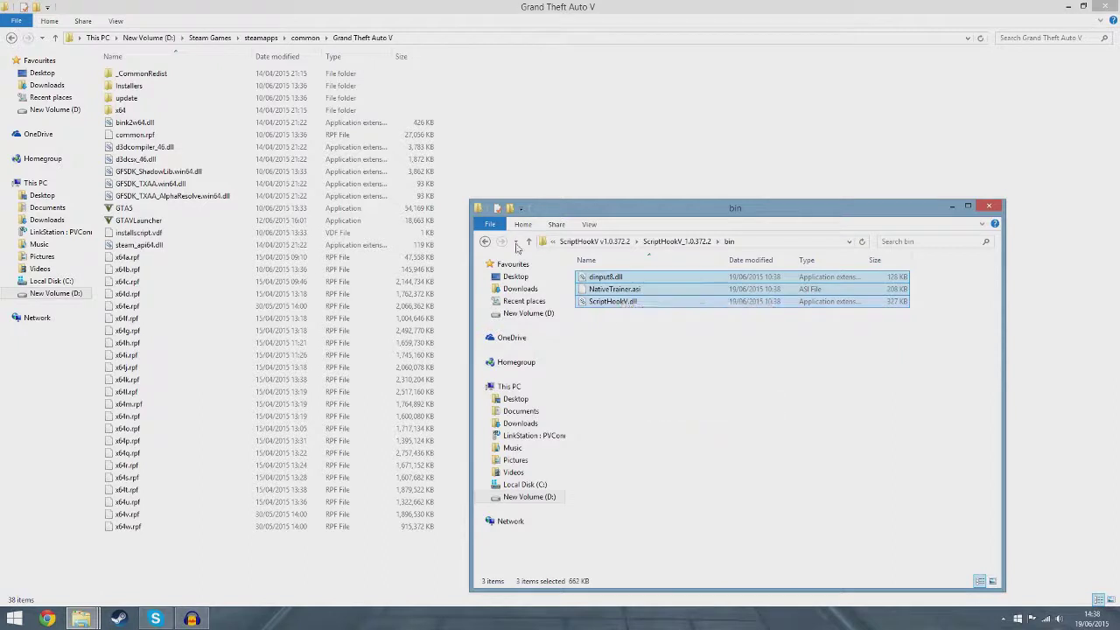
# Paste the three Script Hook V files into the Grand Theft Auto V folder
pyautogui.click(405, 6)
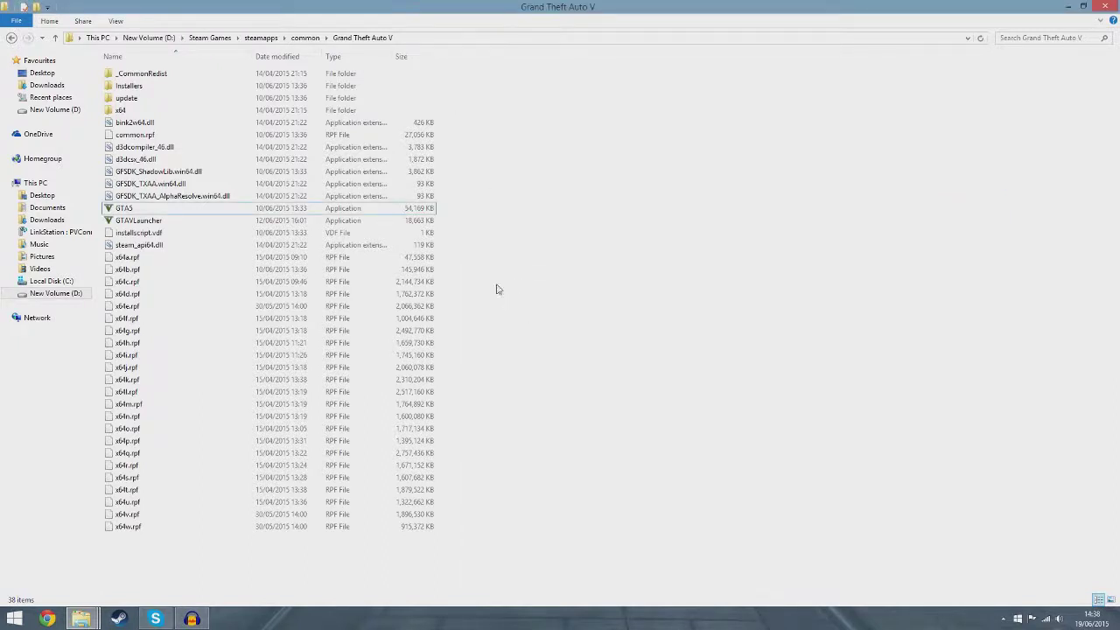
pyautogui.rightClick(526, 210)
pyautogui.click(552, 292)
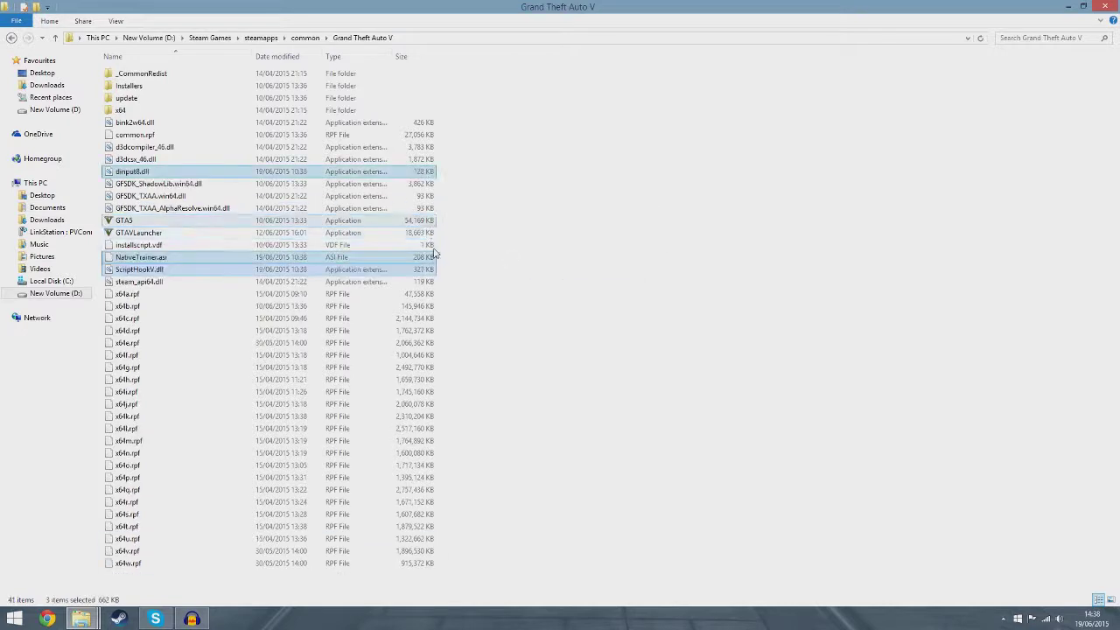
pyautogui.click(542, 287)
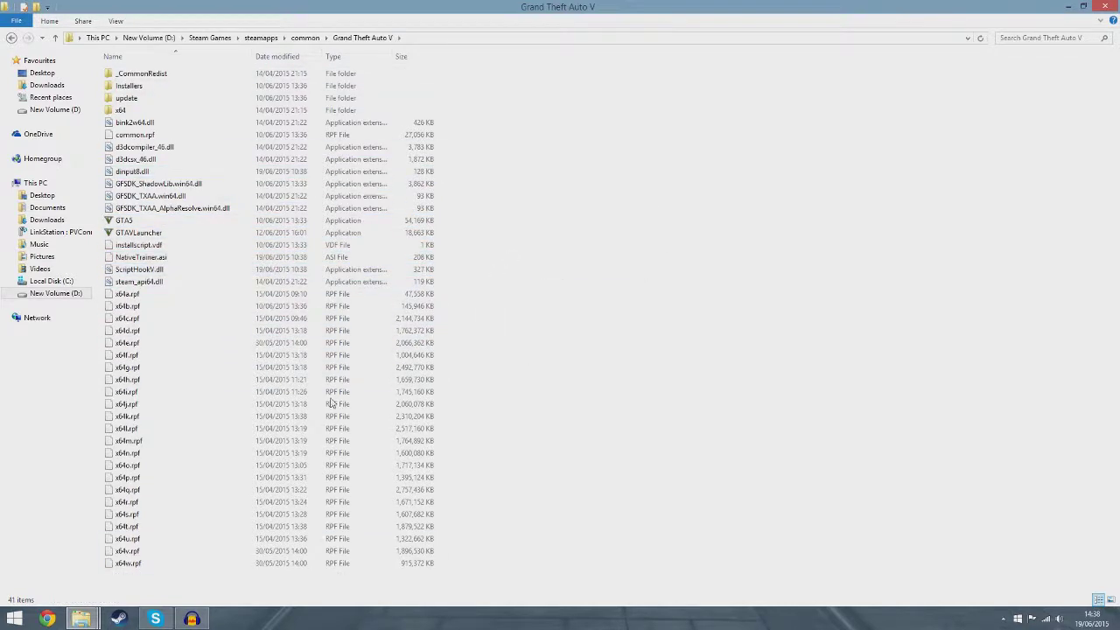
pyautogui.moveTo(81, 617)
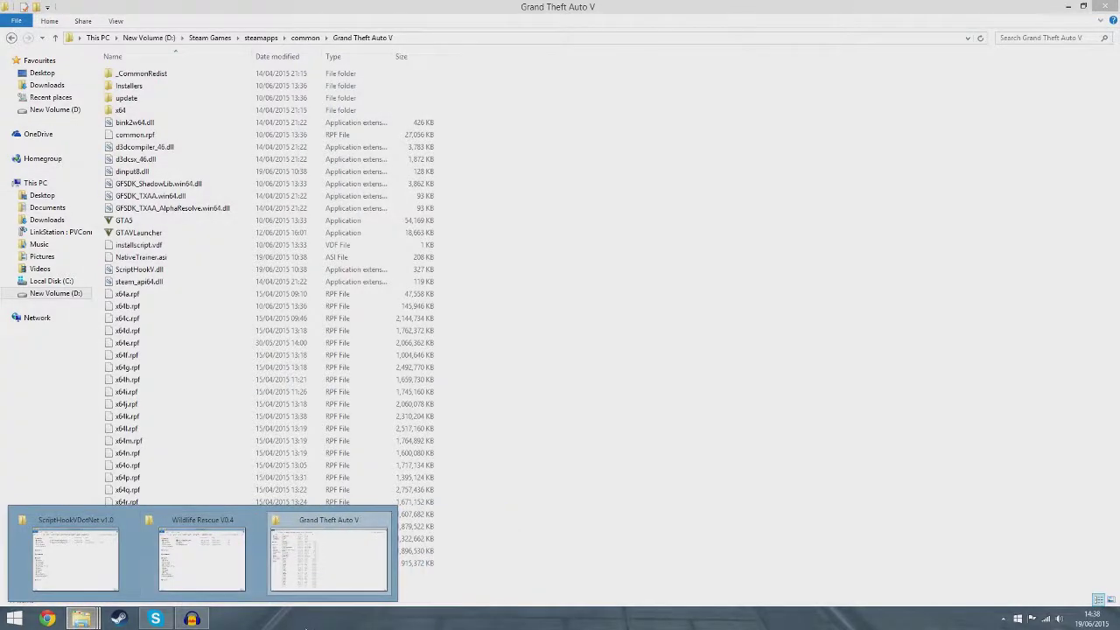
# Move the ScriptHookVDotNet download window aside and dismiss extracting its zip archive
pyautogui.click(72, 573)
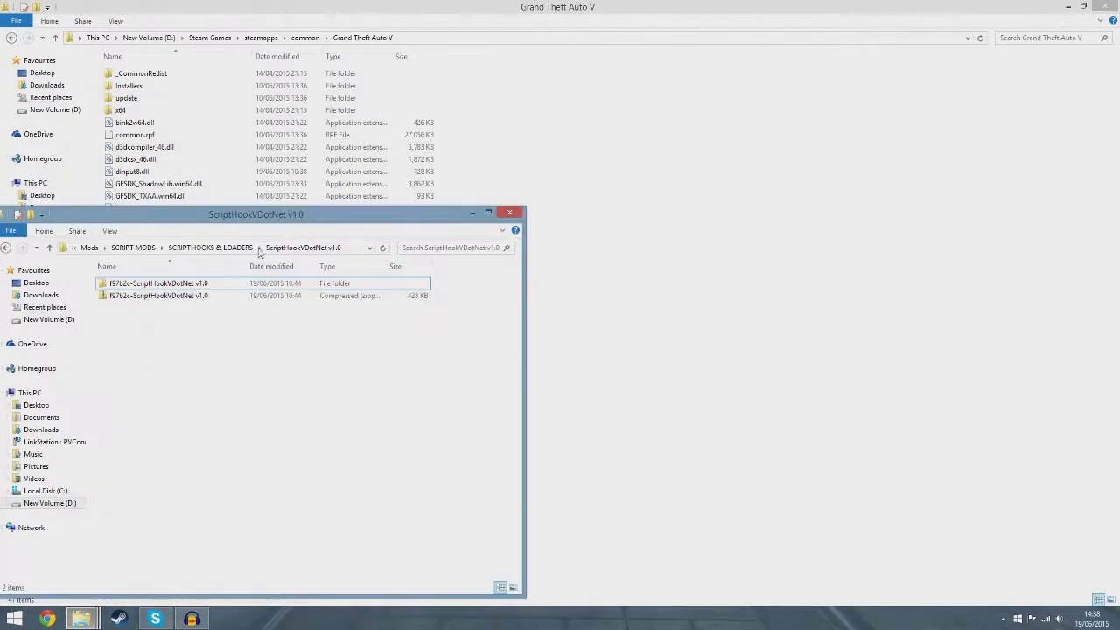
pyautogui.moveTo(255, 217); pyautogui.dragTo(673, 145)
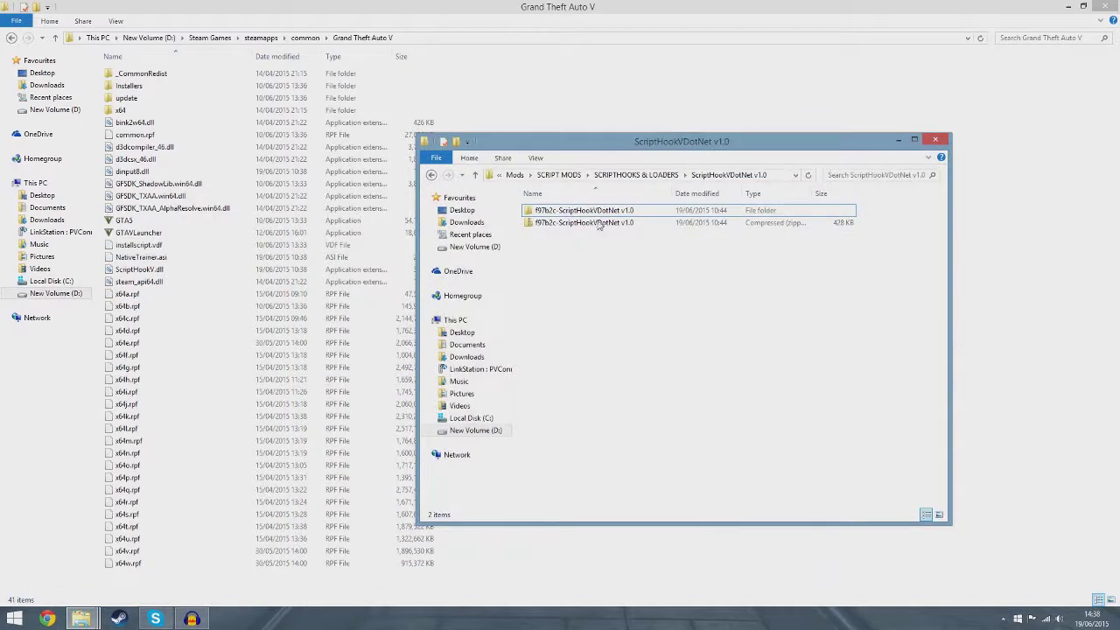
pyautogui.click(652, 224)
pyautogui.rightClick(619, 226)
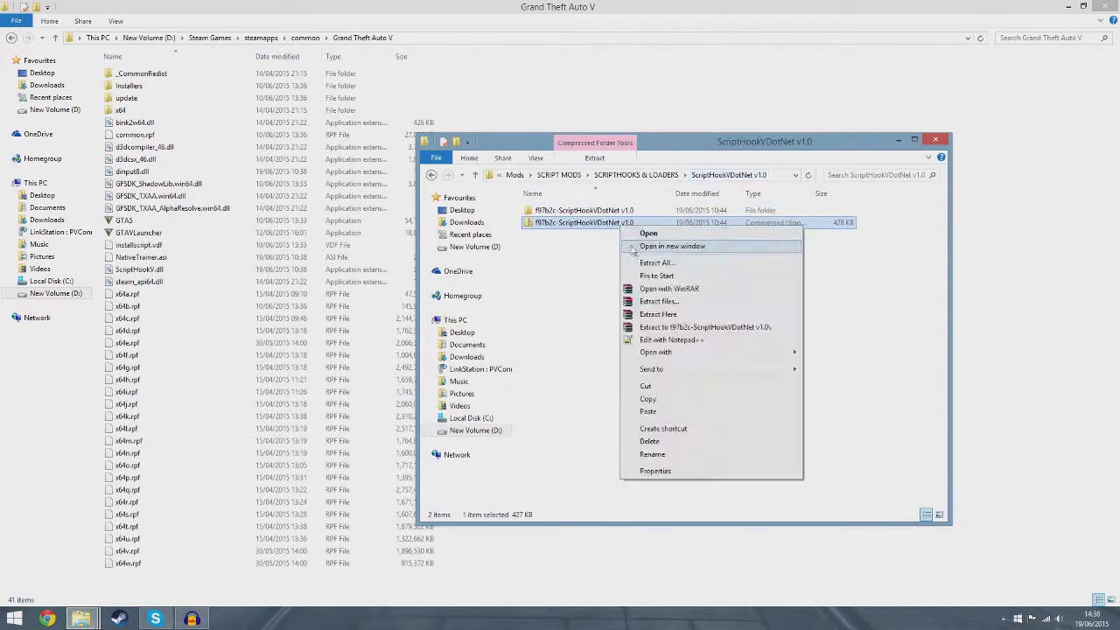
pyautogui.click(652, 257)
pyautogui.click(713, 423)
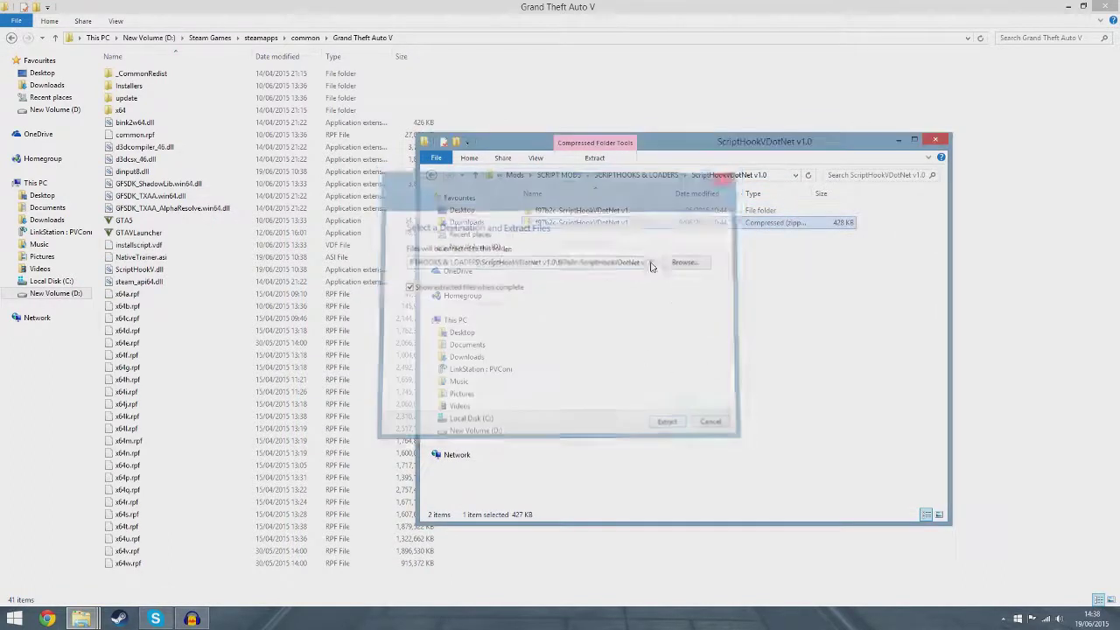
# Copy scripts, ScriptHookVDotNet.asi and ScriptHookVDotNet.dll from the extracted ScriptHookVDotNet folder
pyautogui.doubleClick(564, 211)
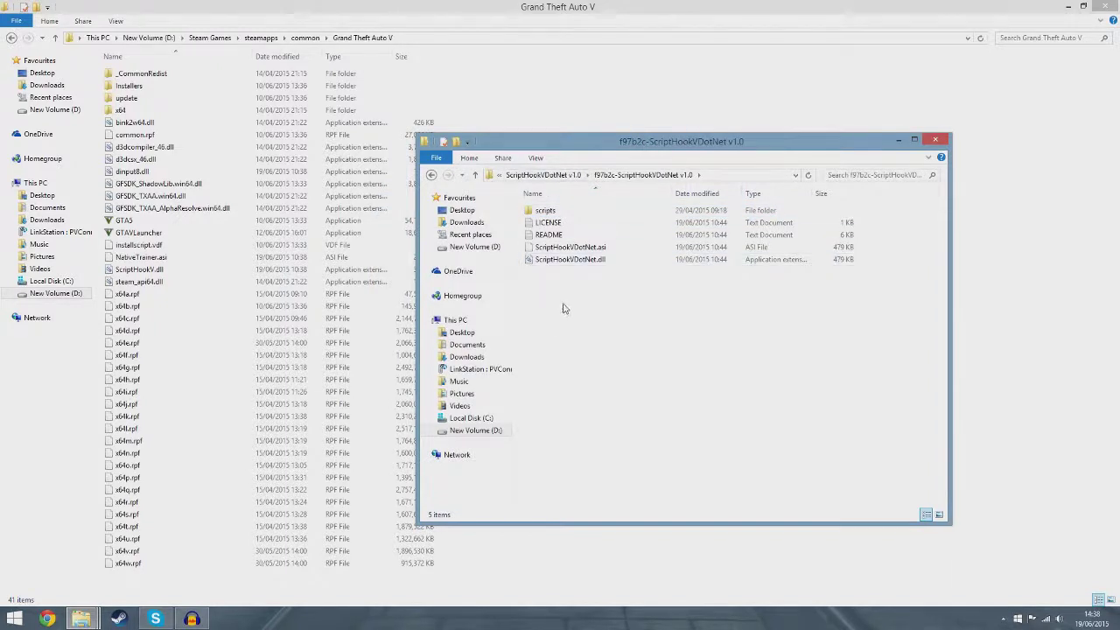
pyautogui.moveTo(561, 287); pyautogui.dragTo(564, 245)
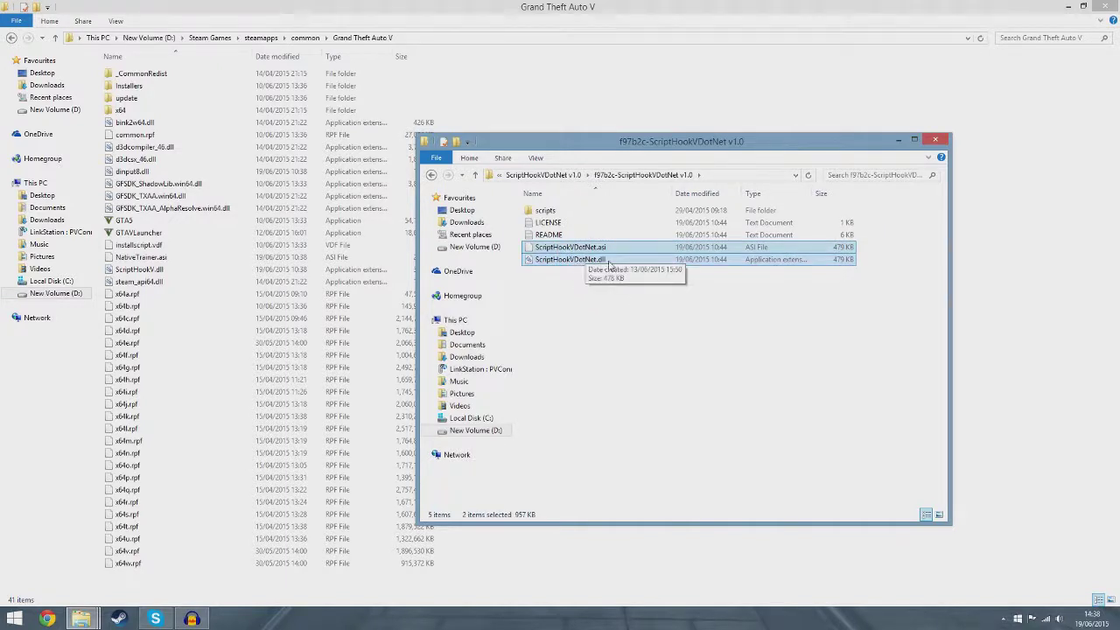
pyautogui.keyDown('ctrl'); pyautogui.click(548, 213); pyautogui.keyUp('ctrl')
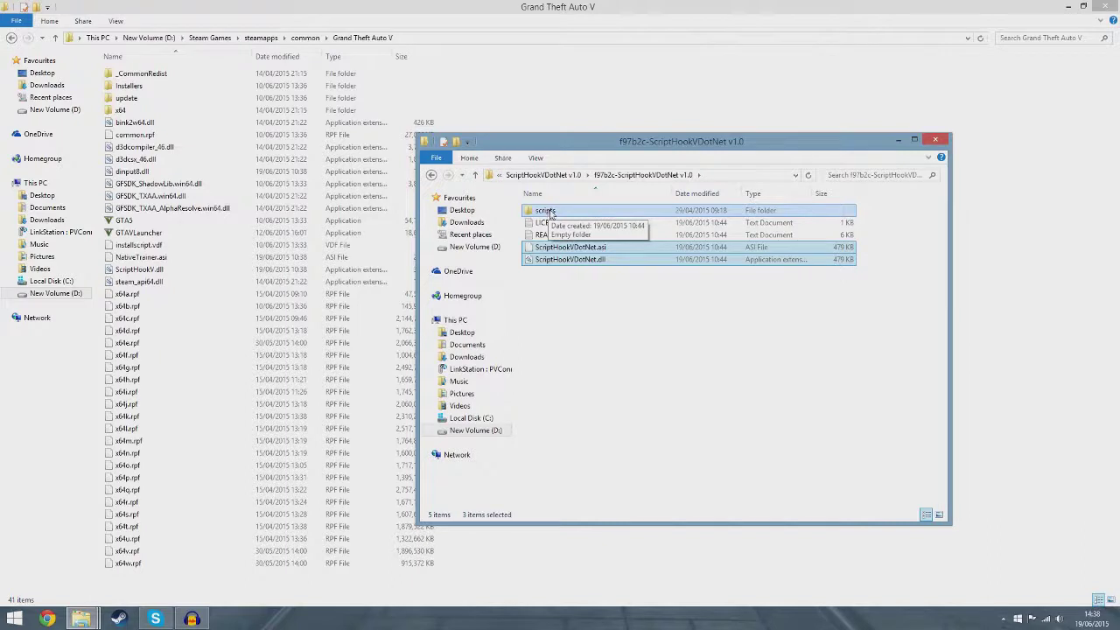
pyautogui.rightClick(551, 215)
pyautogui.click(565, 341)
# Close that folder and paste the three items into the Grand Theft Auto V folder
pyautogui.hotkey('alt', 'F4')
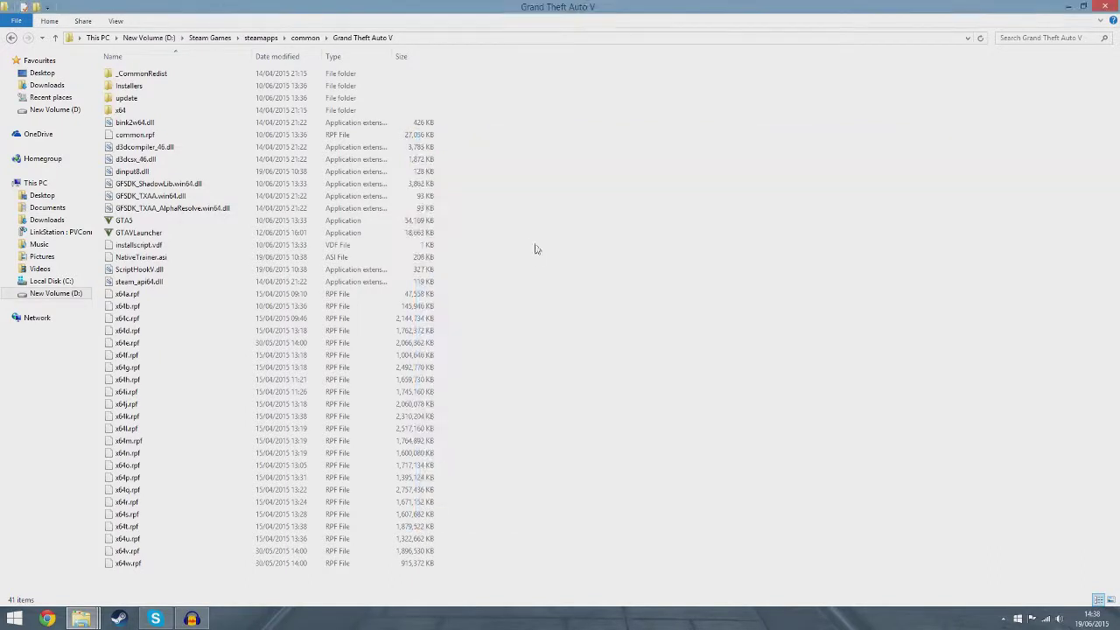
pyautogui.rightClick(537, 255)
pyautogui.click(564, 330)
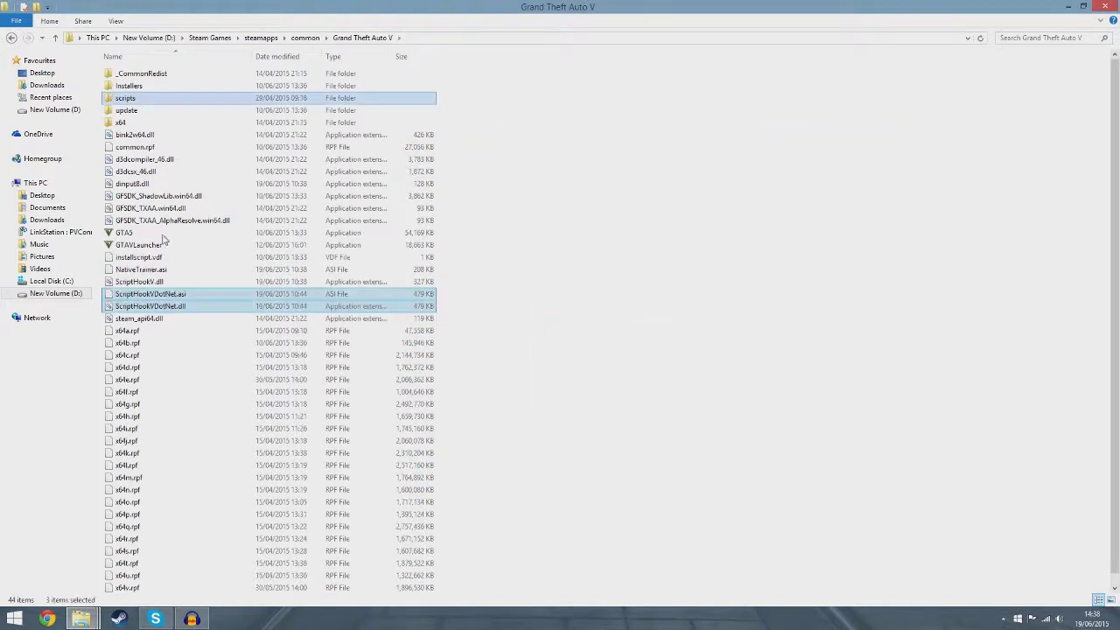
pyautogui.click(572, 296)
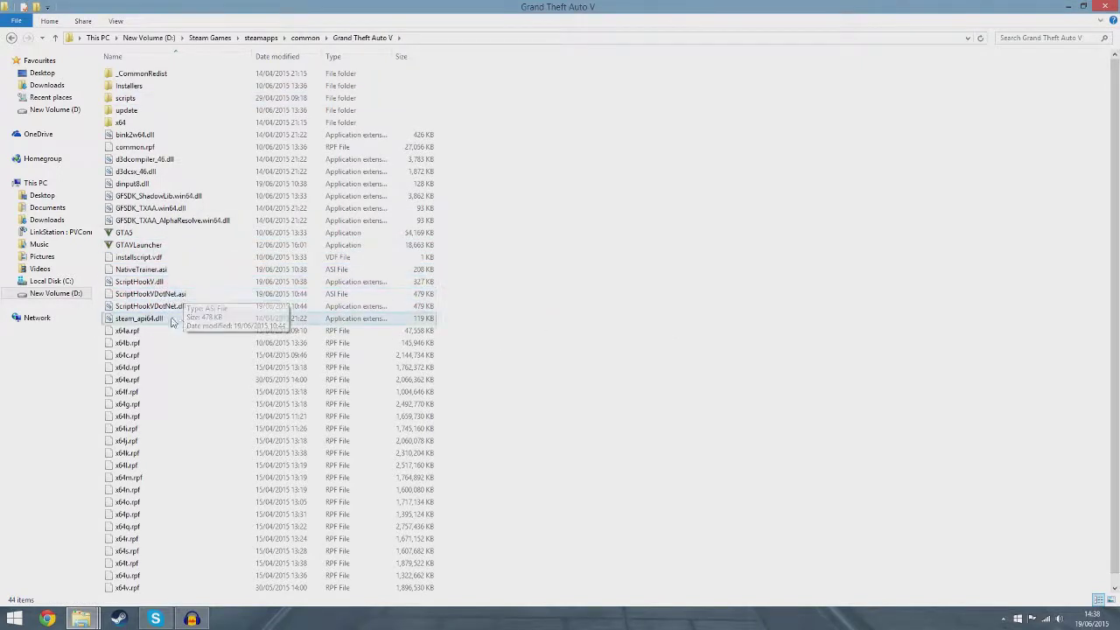
pyautogui.click(194, 307)
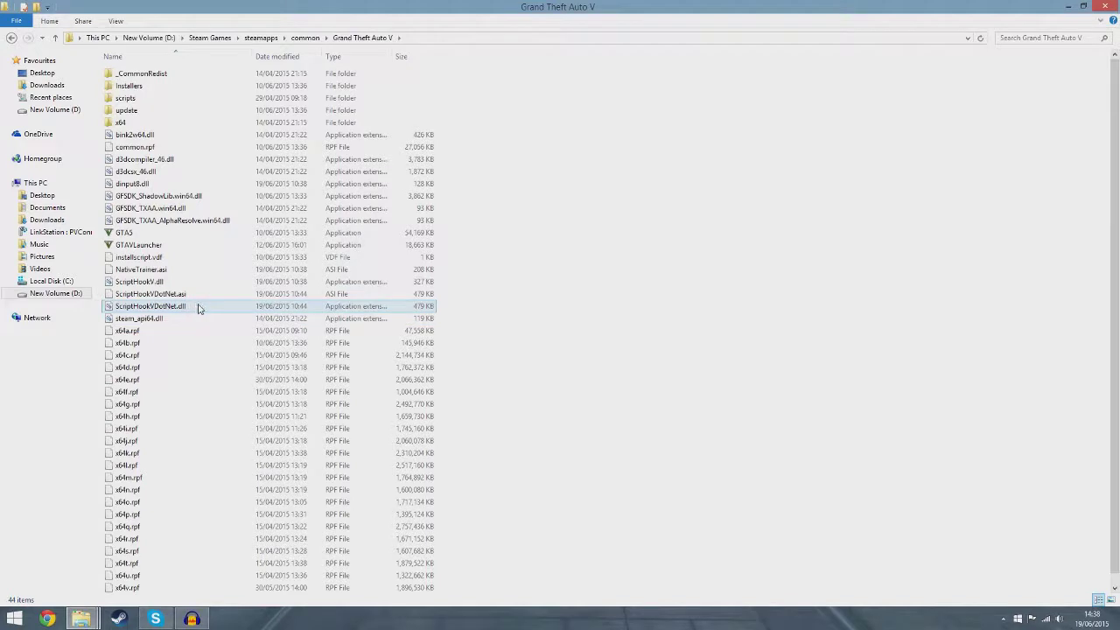
# Open the game's scripts folder, close the ScriptHookVDotNet window, and bring Wildlife Rescue V0.4 forward
pyautogui.doubleClick(151, 101)
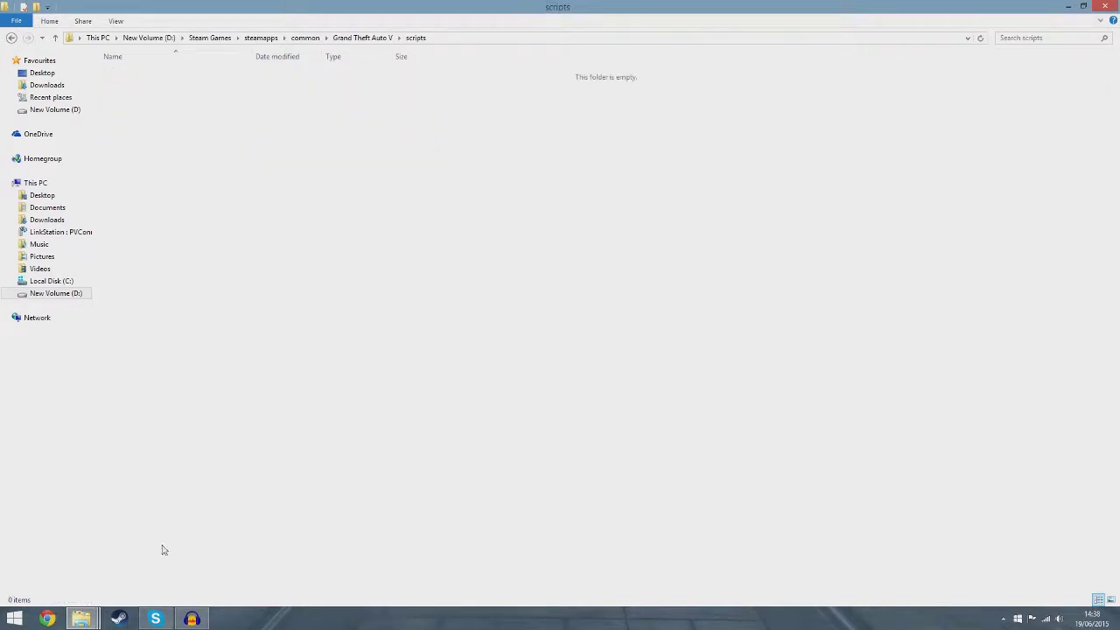
pyautogui.moveTo(81, 618)
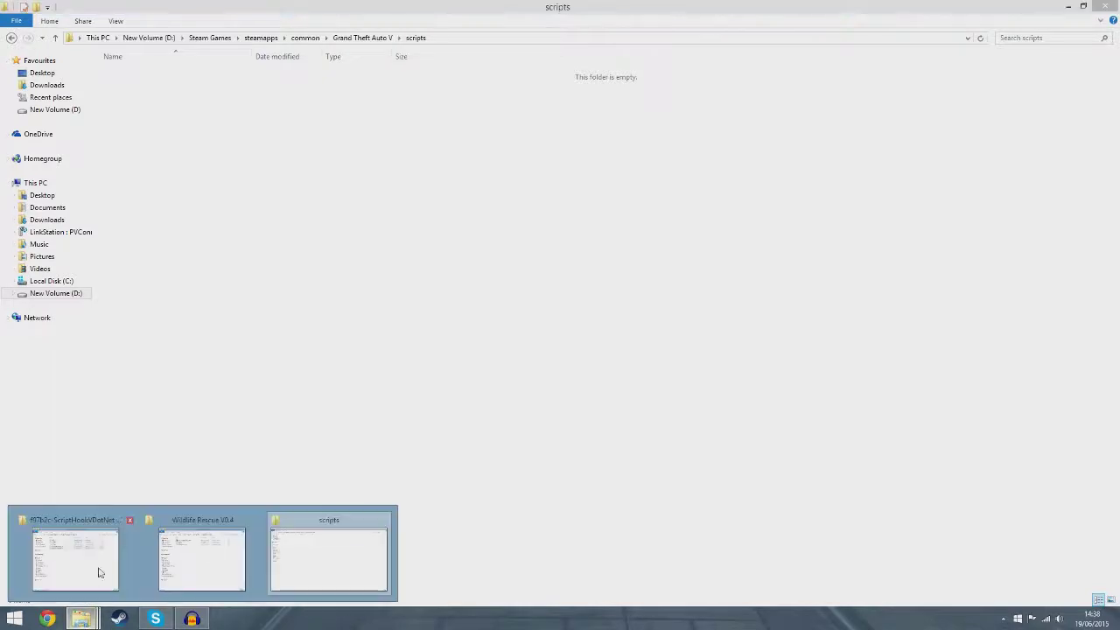
pyautogui.moveTo(111, 559)
pyautogui.click(130, 522)
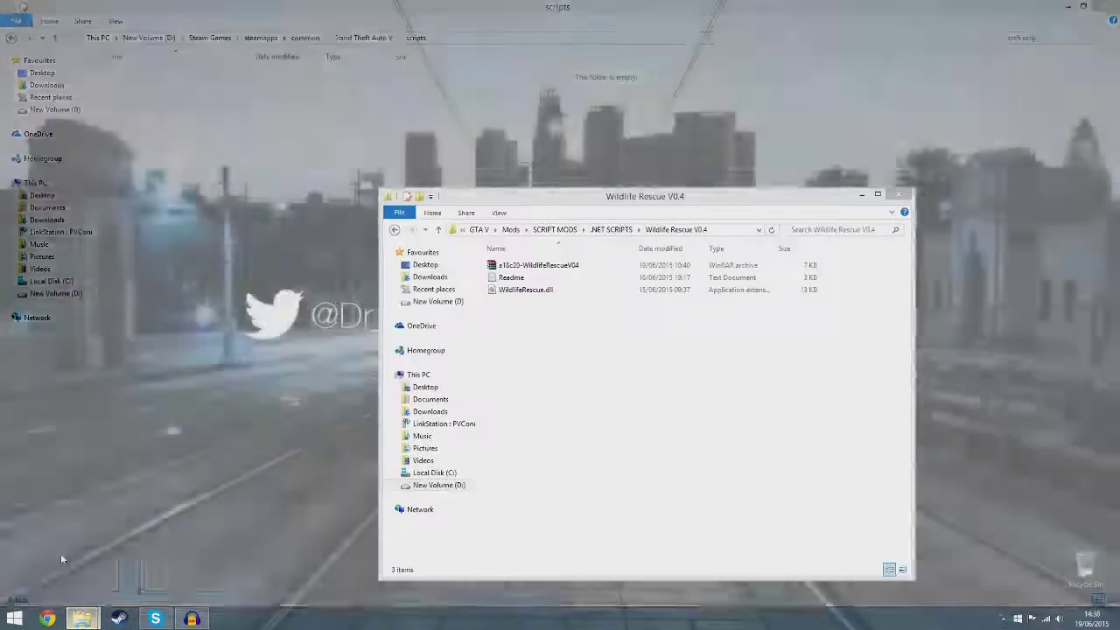
pyautogui.click(61, 559)
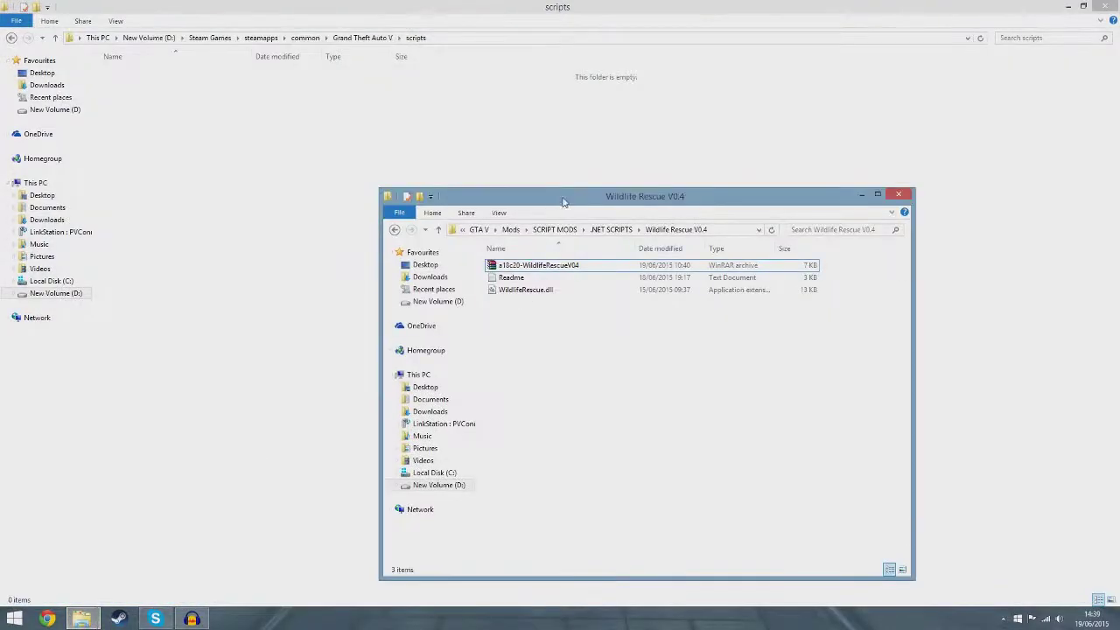
pyautogui.moveTo(560, 196); pyautogui.dragTo(601, 91)
# Read the Wildlife Rescue Readme maximized in Notepad, then close it
pyautogui.click(577, 162)
pyautogui.rightClick(575, 164)
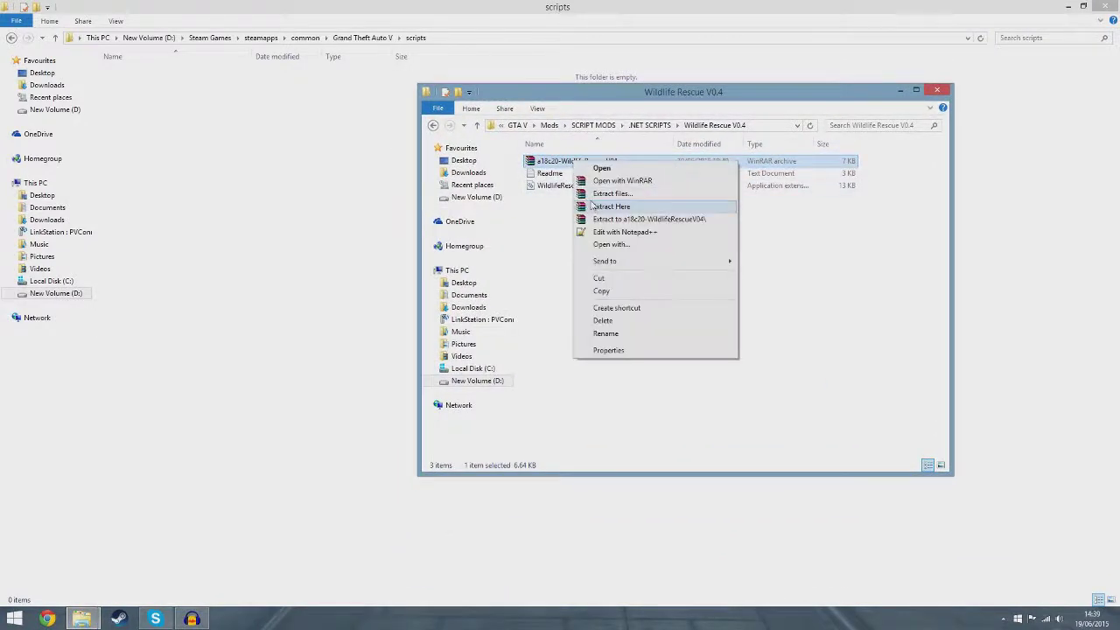
pyautogui.click(537, 243)
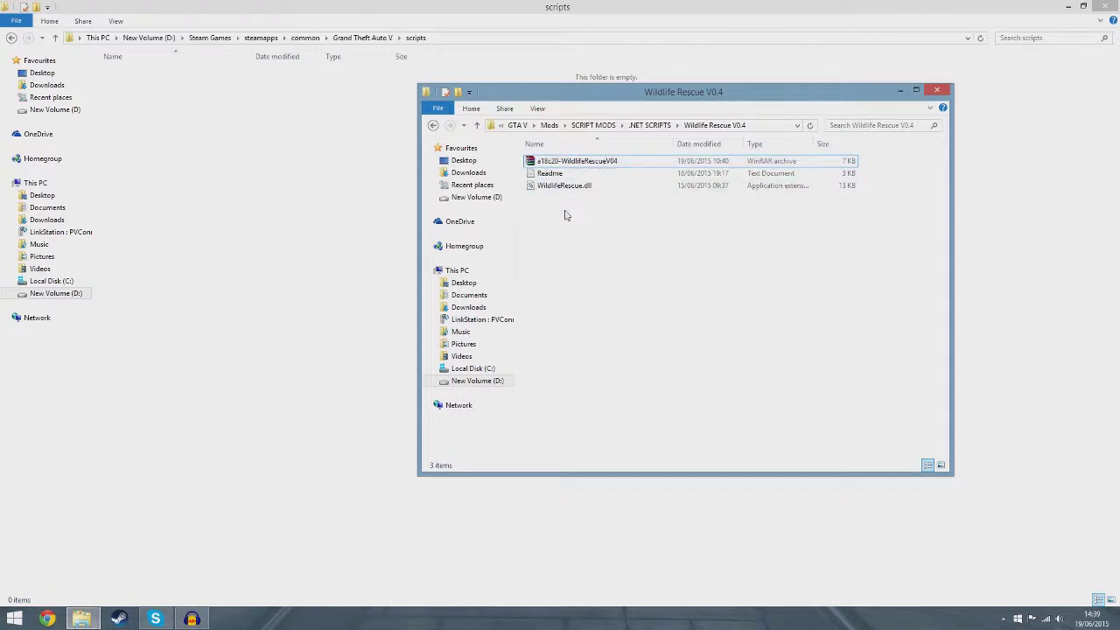
pyautogui.moveTo(562, 186); pyautogui.dragTo(560, 197)
pyautogui.click(557, 175)
pyautogui.doubleClick(556, 174)
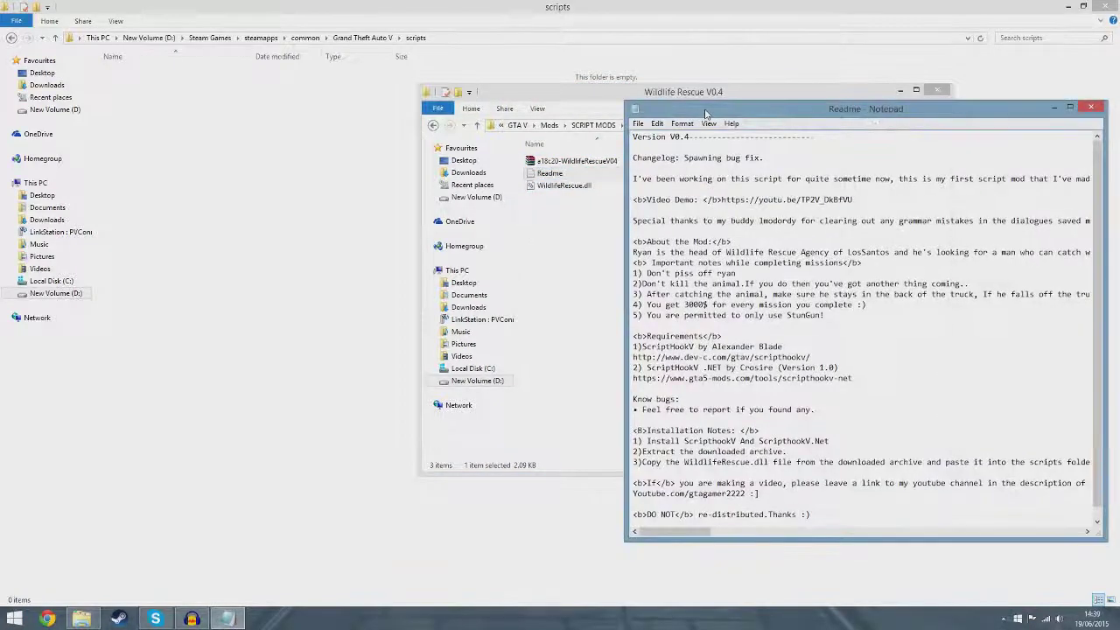
pyautogui.press('super+Up')
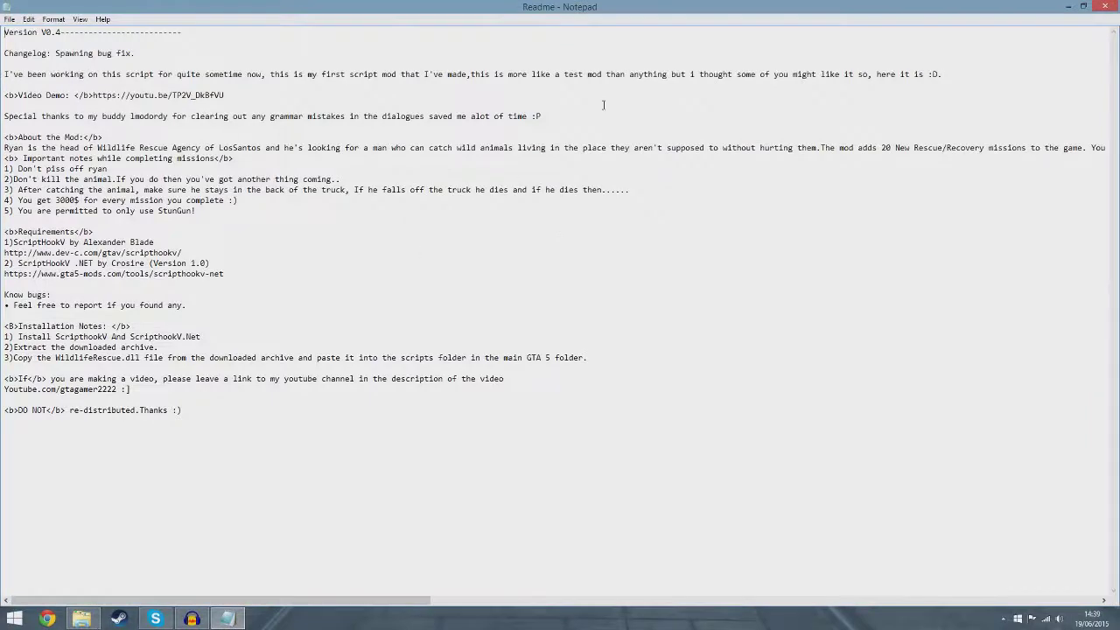
pyautogui.click(1106, 7)
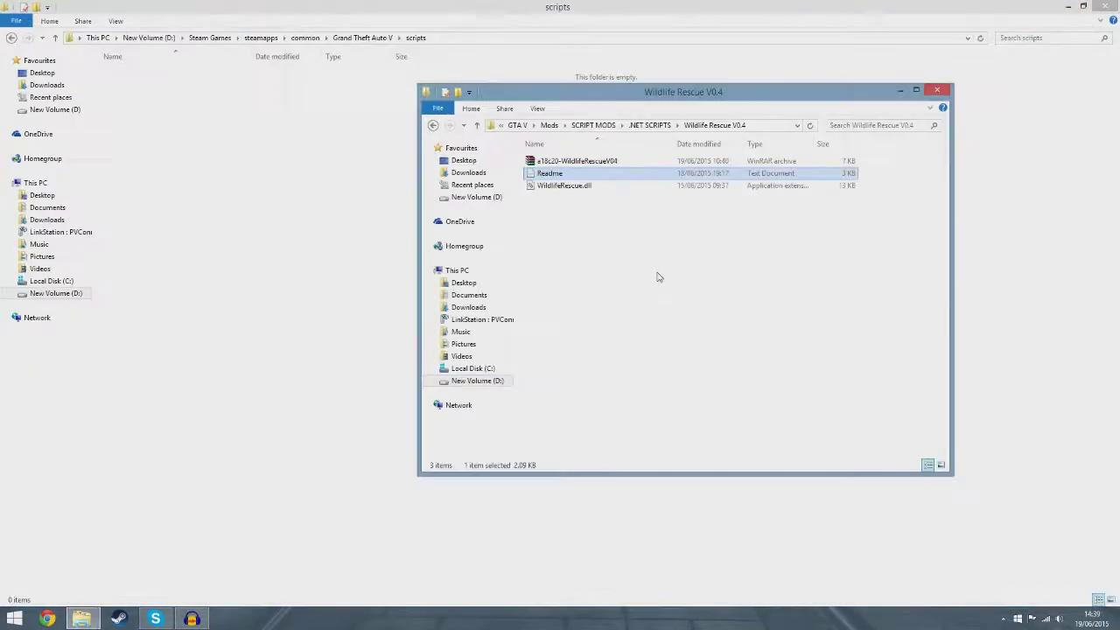
# Paste WildlifeRescue.dll from Wildlife Rescue V0.4 into the empty scripts folder, then shrink that window
pyautogui.click(564, 186)
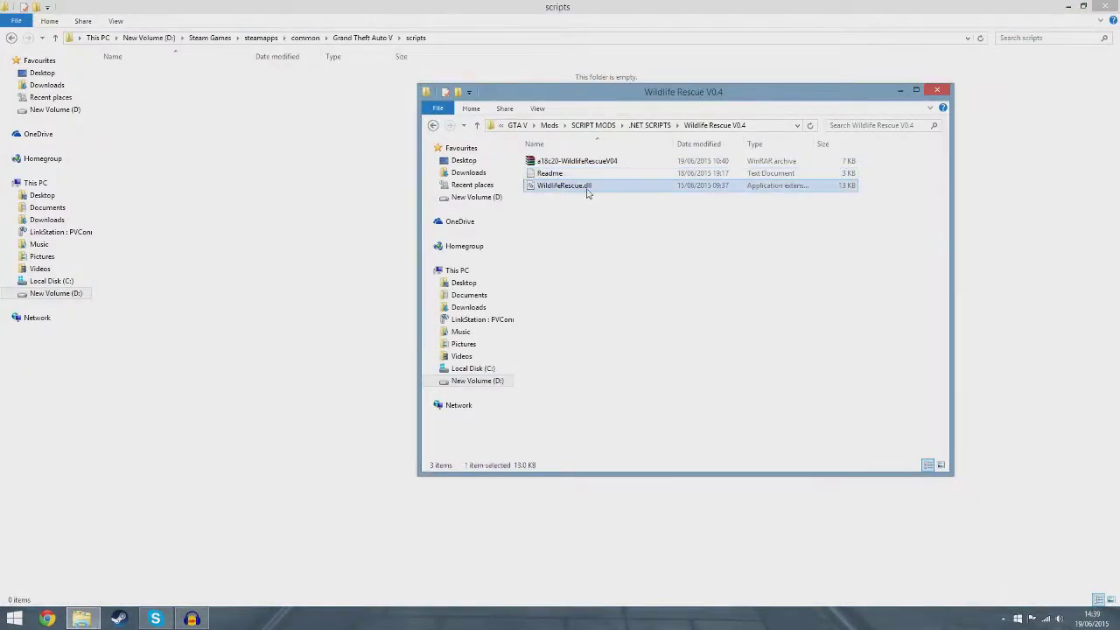
pyautogui.rightClick(587, 193)
pyautogui.click(606, 302)
pyautogui.click(253, 160)
pyautogui.rightClick(200, 185)
pyautogui.click(219, 264)
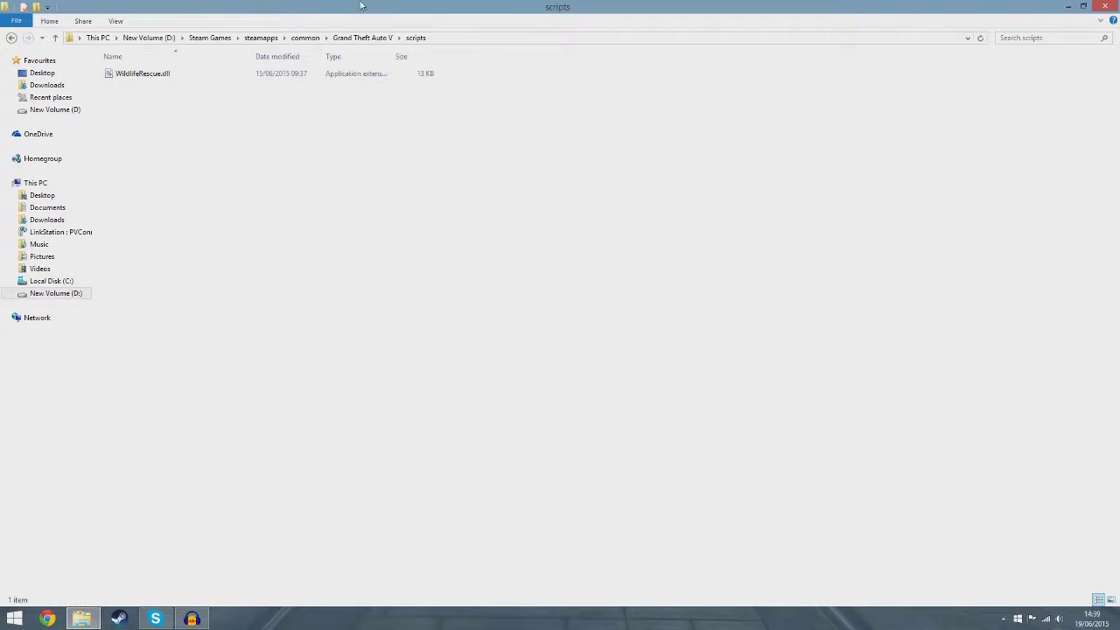
pyautogui.moveTo(361, 9); pyautogui.dragTo(398, 96)
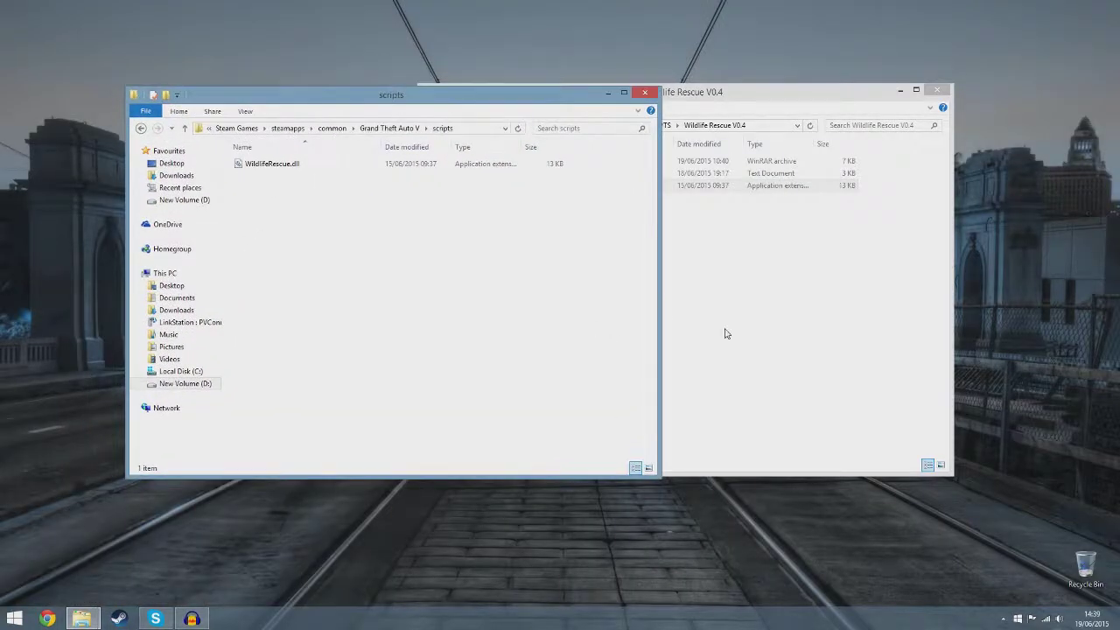